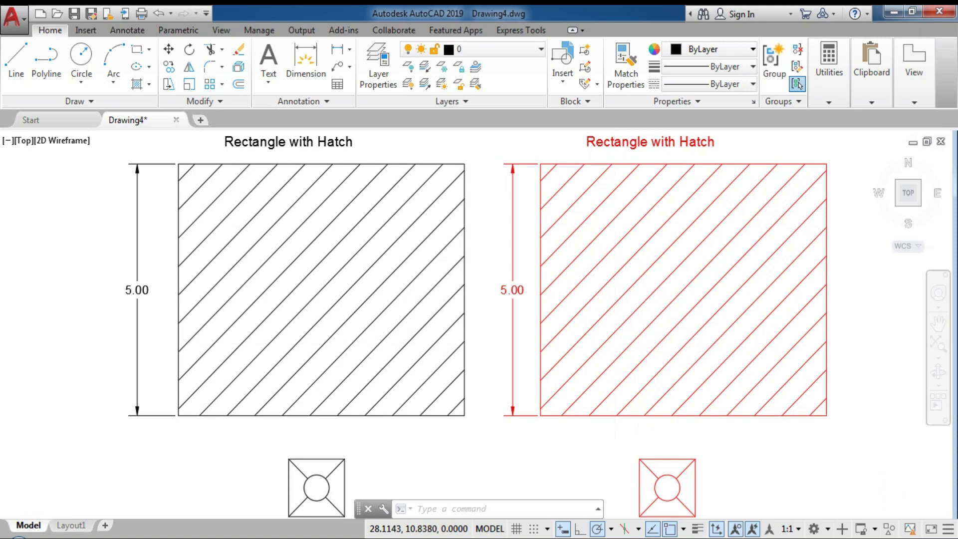
Erase the red copy of the title, hatched rectangle, dimension and small block
scroll(613, 342, "down", 2)
type("e")
key("Return")
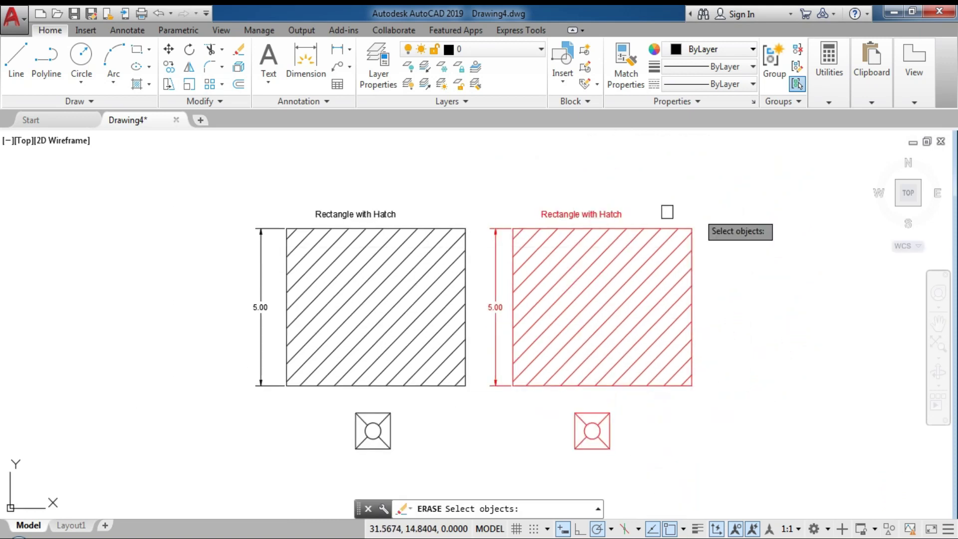
left_click(760, 180)
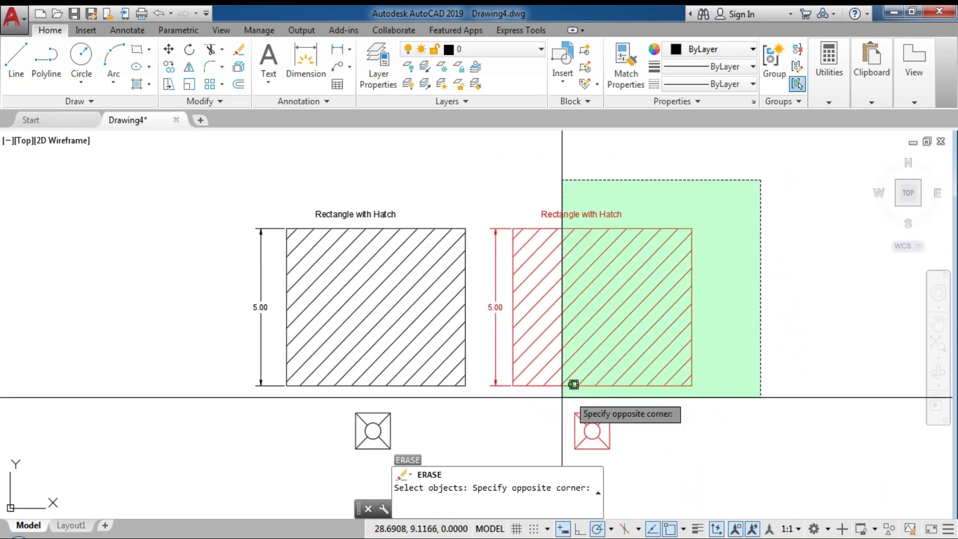
left_click(483, 437)
key("Return")
middle_click_drag(485, 406, 486, 362)
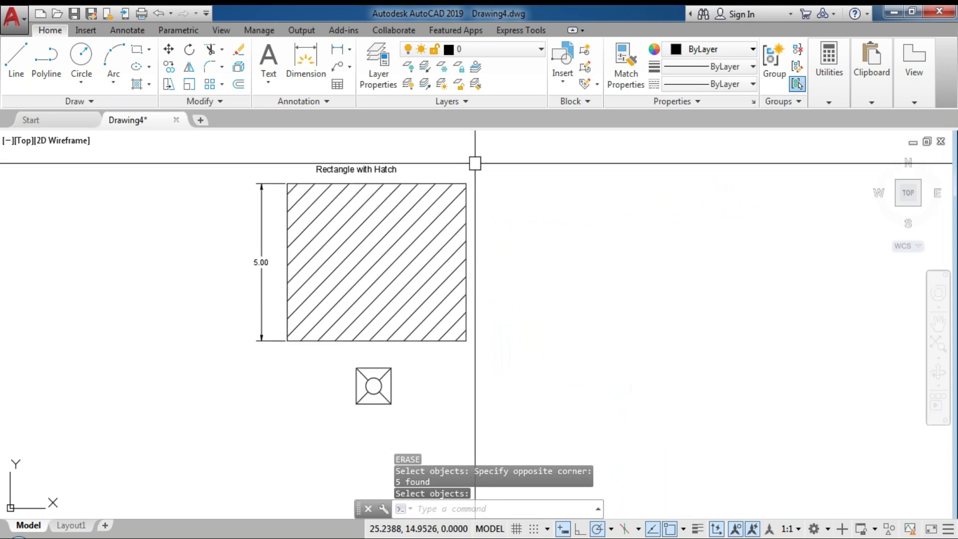
Copy the title, hatched rectangle, dimension and block about 7.8 units horizontally to the right, using the block's centre as base point
left_click(480, 148)
left_click(214, 405)
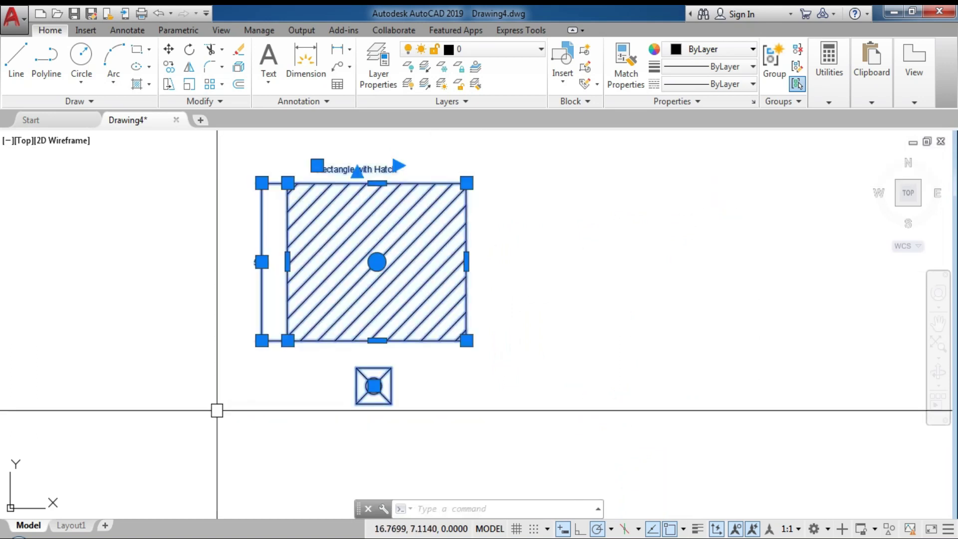
type("co")
key("Return")
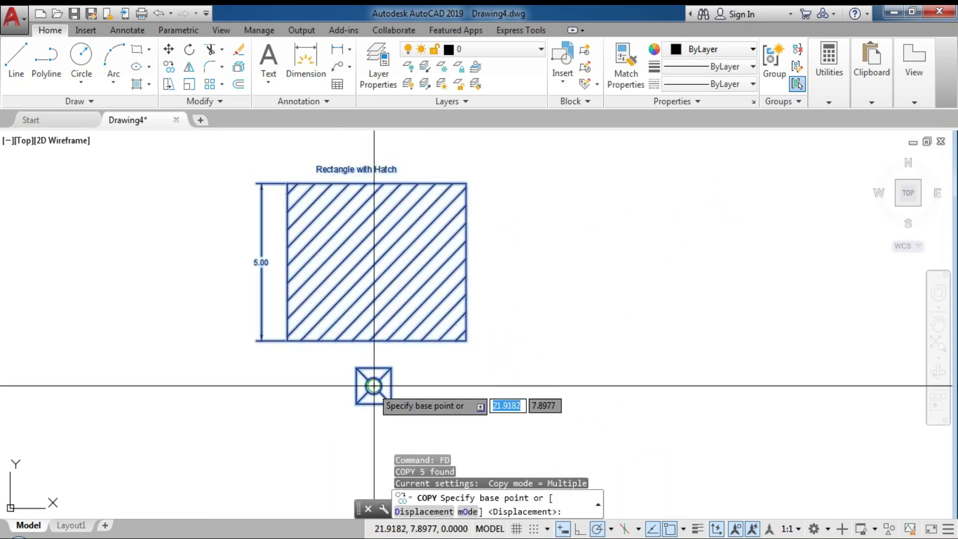
left_click(374, 385)
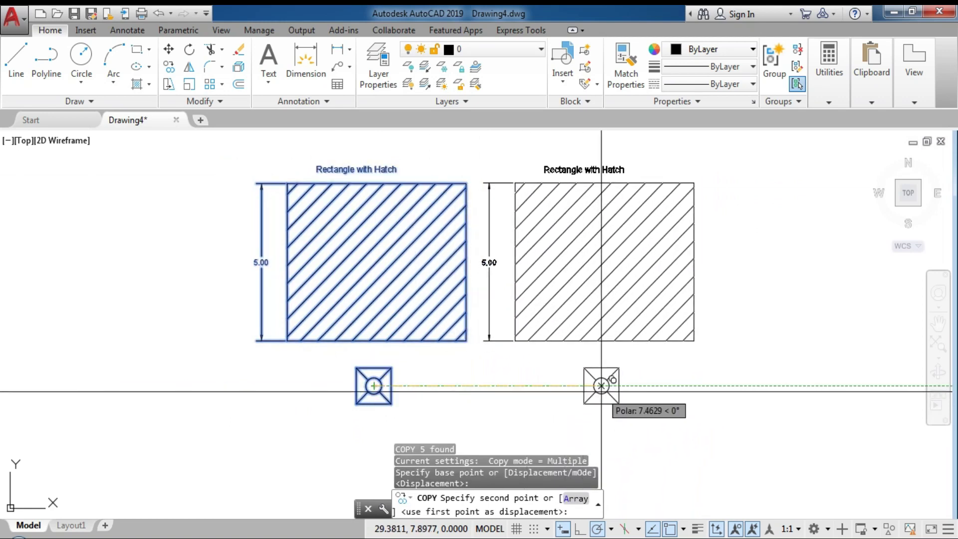
left_click(610, 385)
key("Return")
key("Escape")
key("Escape")
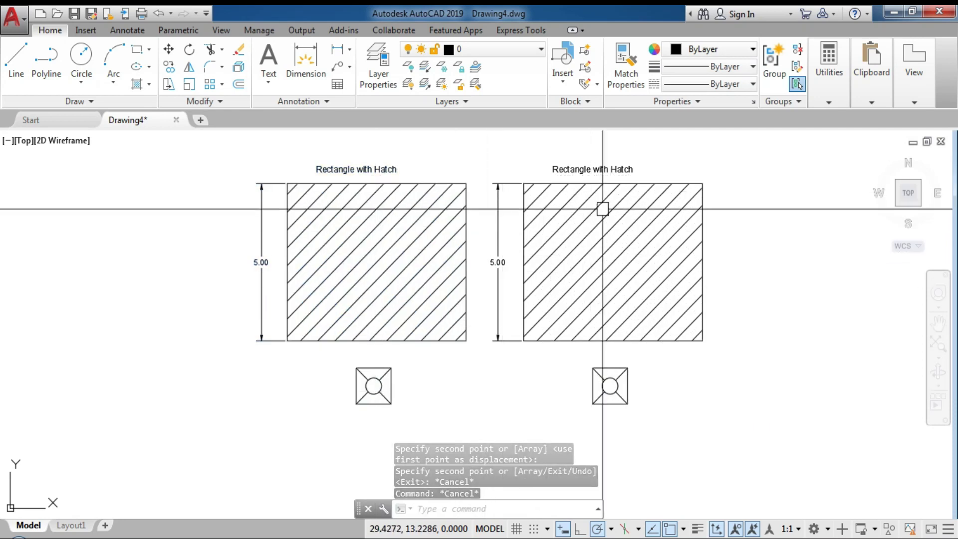
Open the full properties of the title text above the copied rectangle
left_click(610, 165)
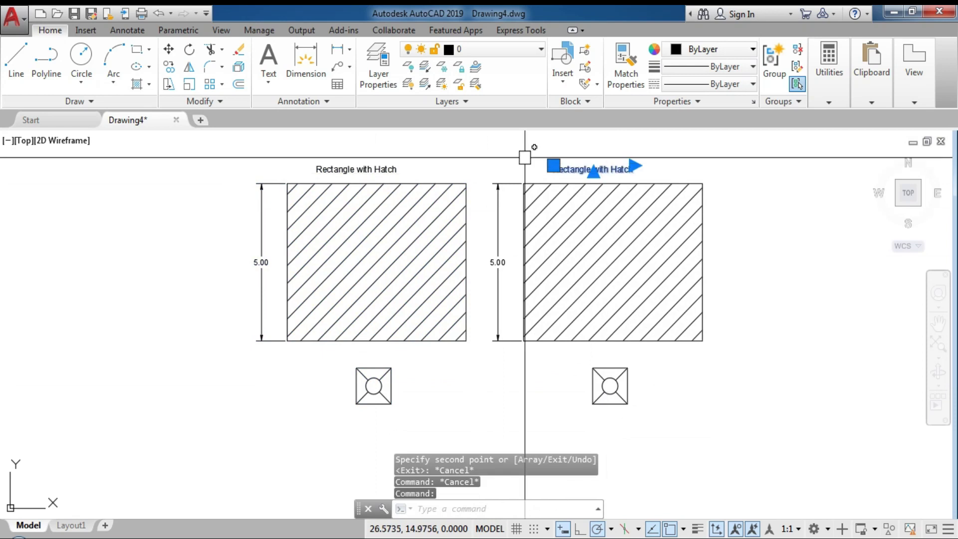
right_click(618, 172)
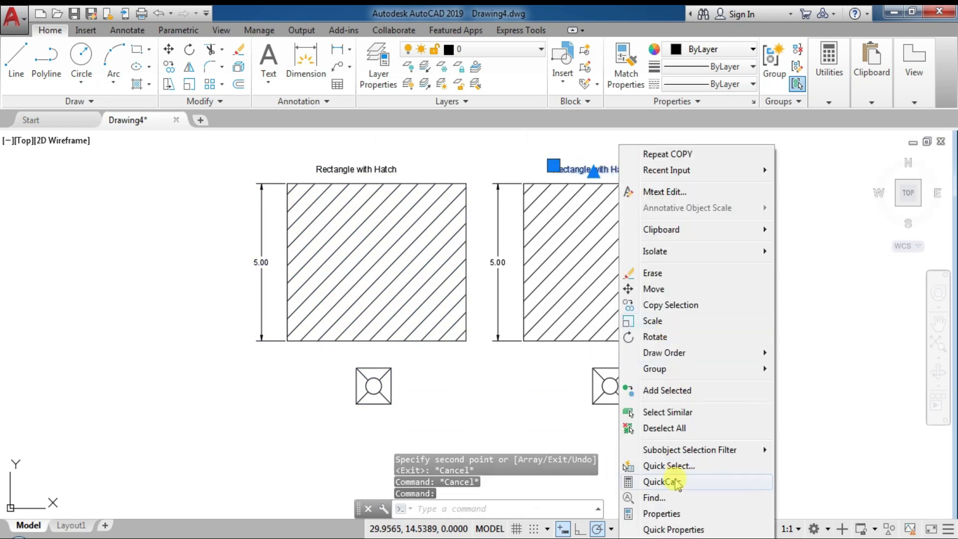
left_click(661, 513)
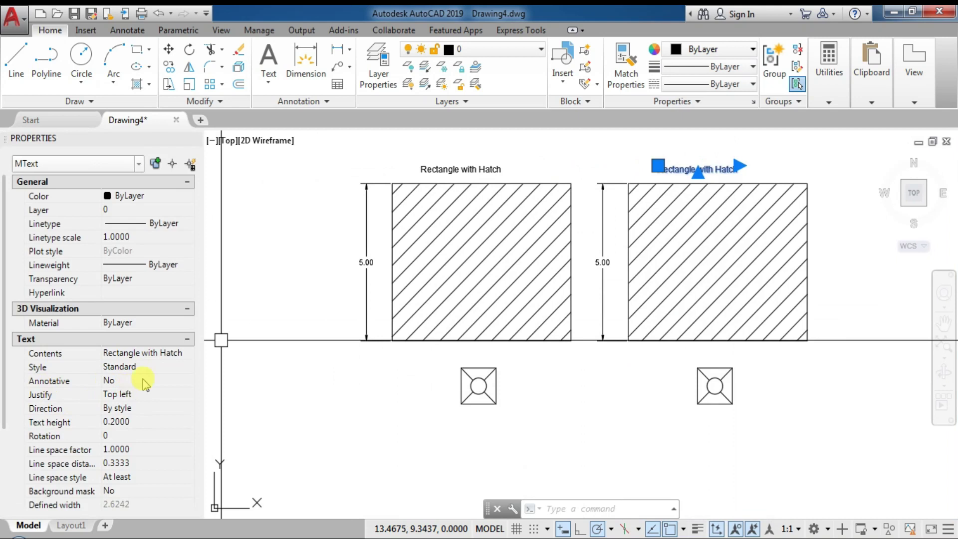
Examine the Style and Annotative options of the copied title, and the Annotative style's settings in the Text Style dialog
left_click(177, 371)
left_click(188, 366)
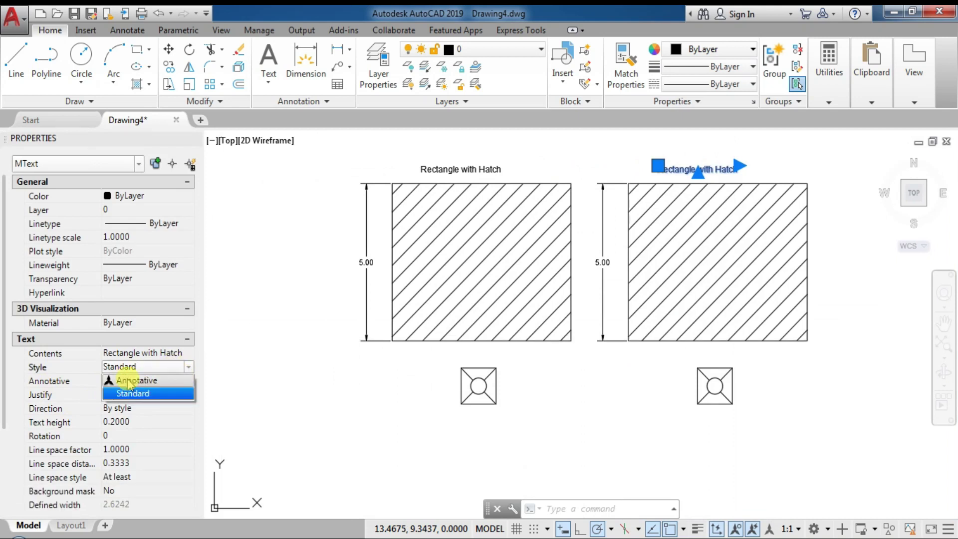
left_click(219, 393)
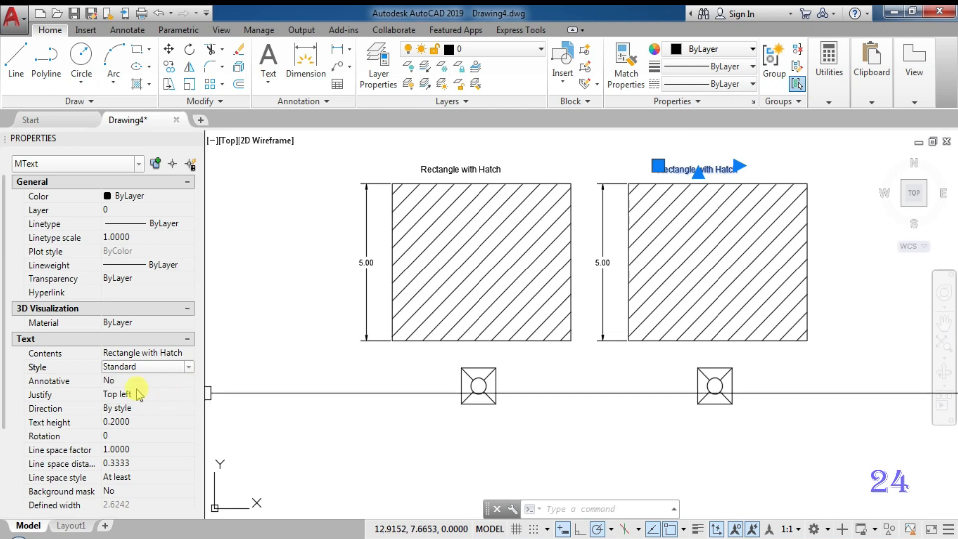
left_click(144, 382)
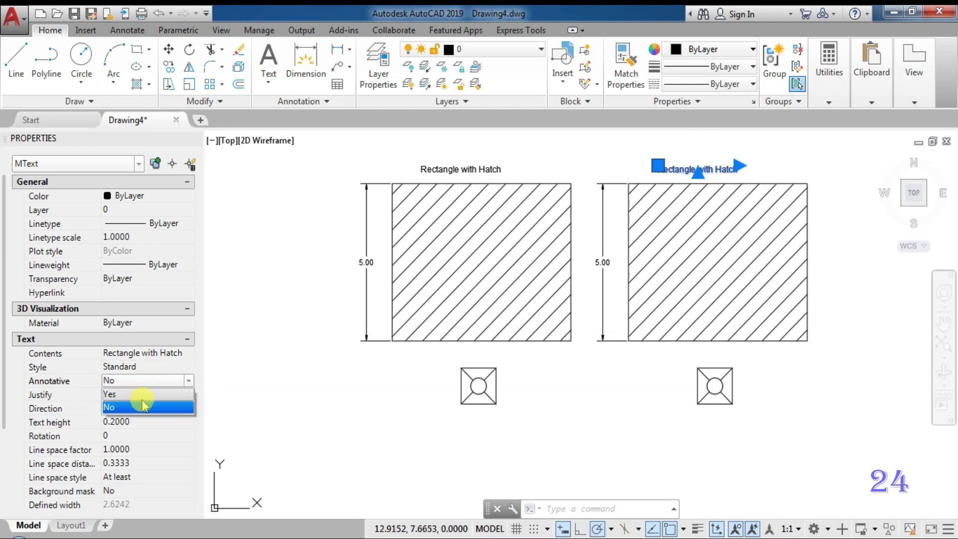
left_click(245, 394)
key("Escape")
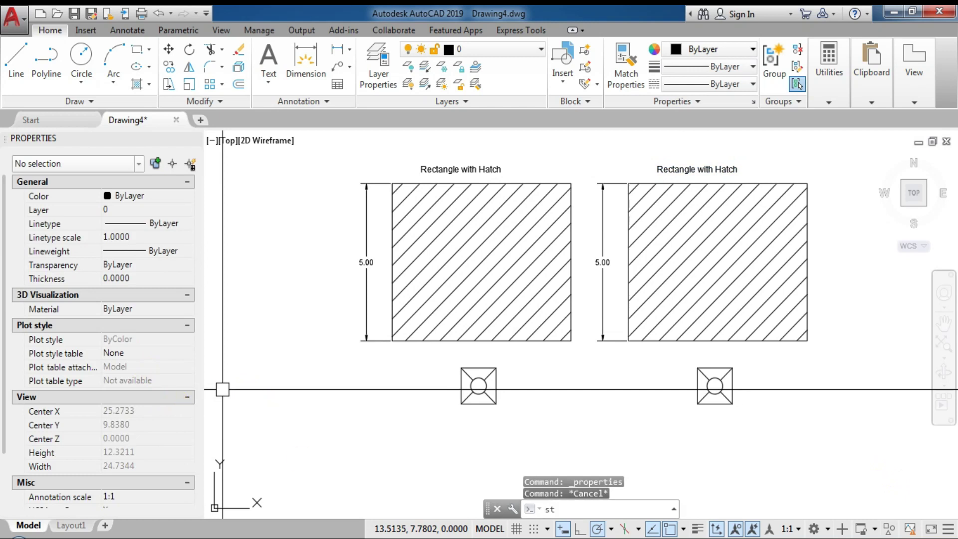
key("Return")
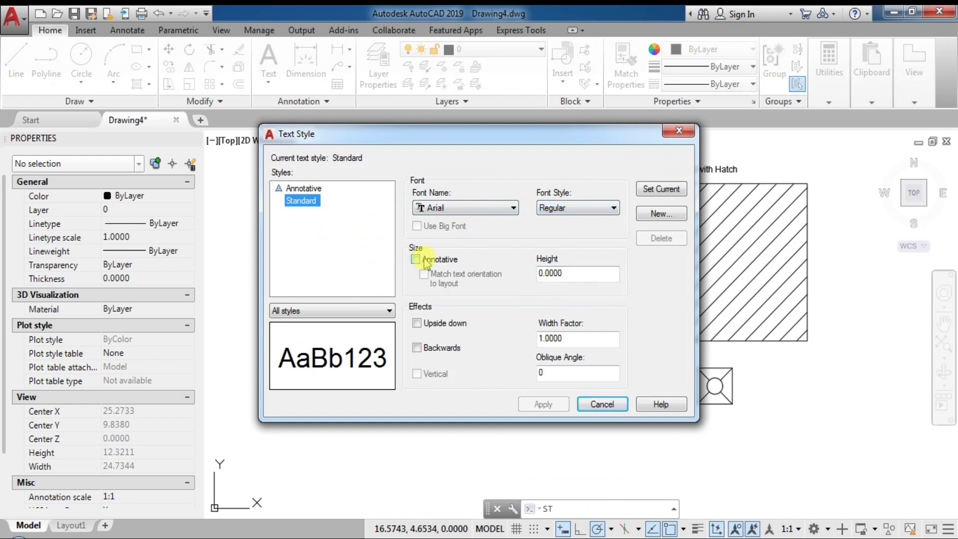
left_click(302, 189)
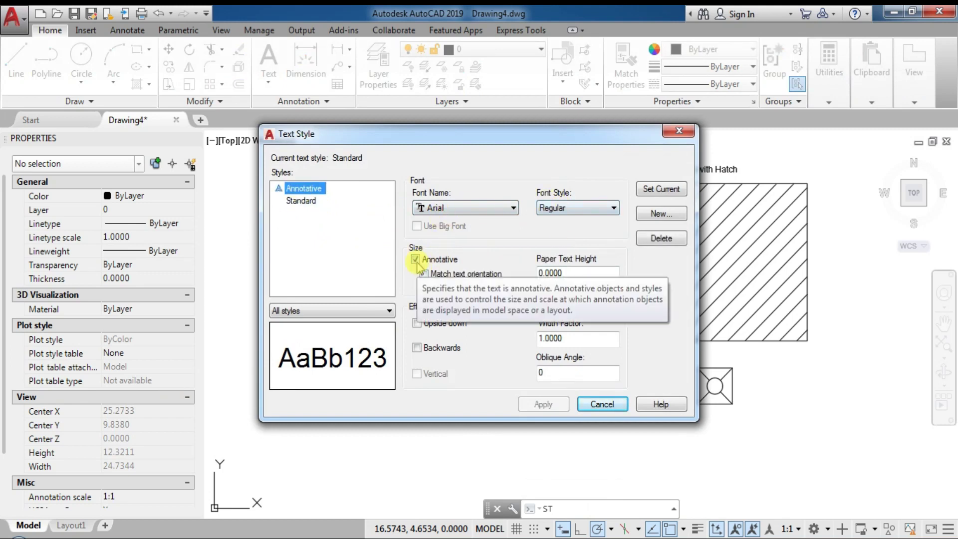
left_click(681, 131)
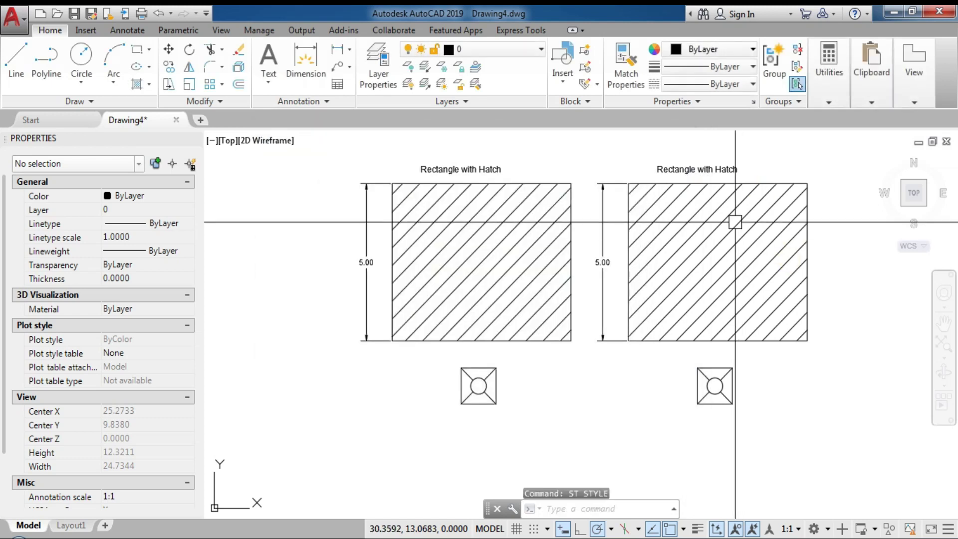
Assign the Annotative text style to the title above the copied rectangle
left_click(705, 168)
left_click(160, 368)
left_click(150, 374)
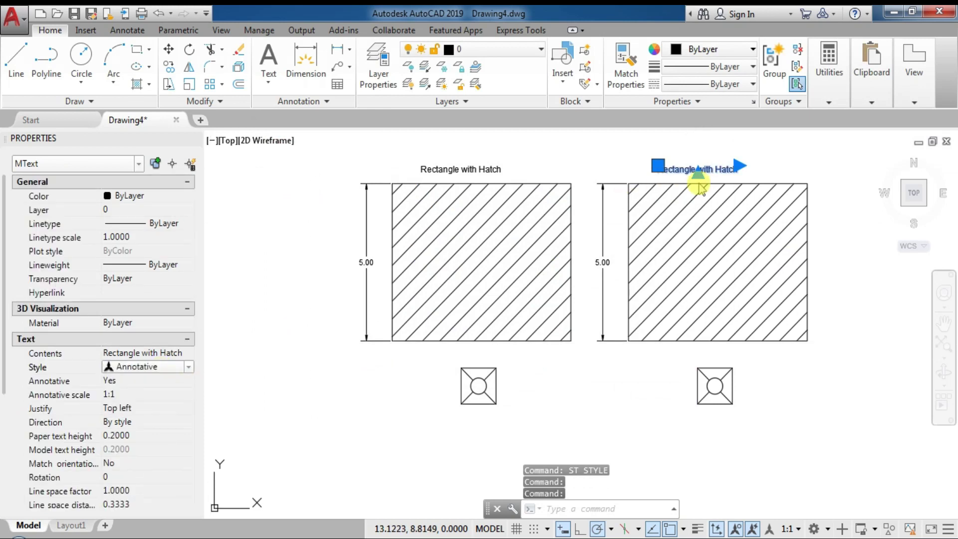
key("Escape")
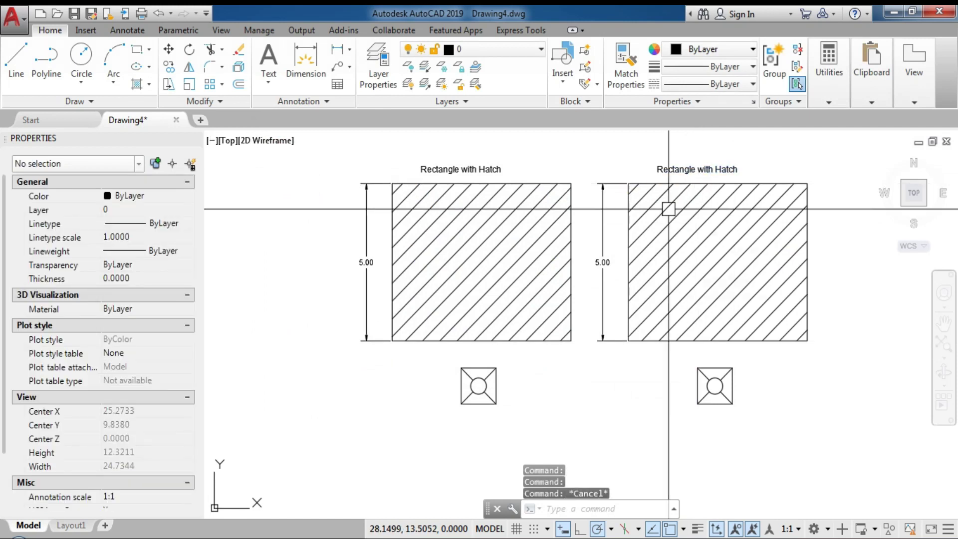
Set the Annotative property of the copied rectangle's vertical dimension to Yes
left_click(603, 252)
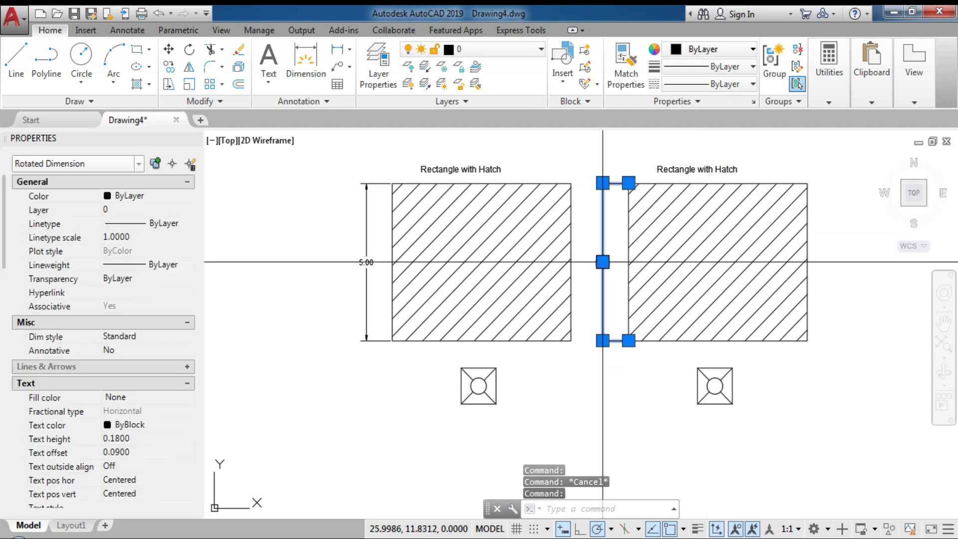
left_click(150, 351)
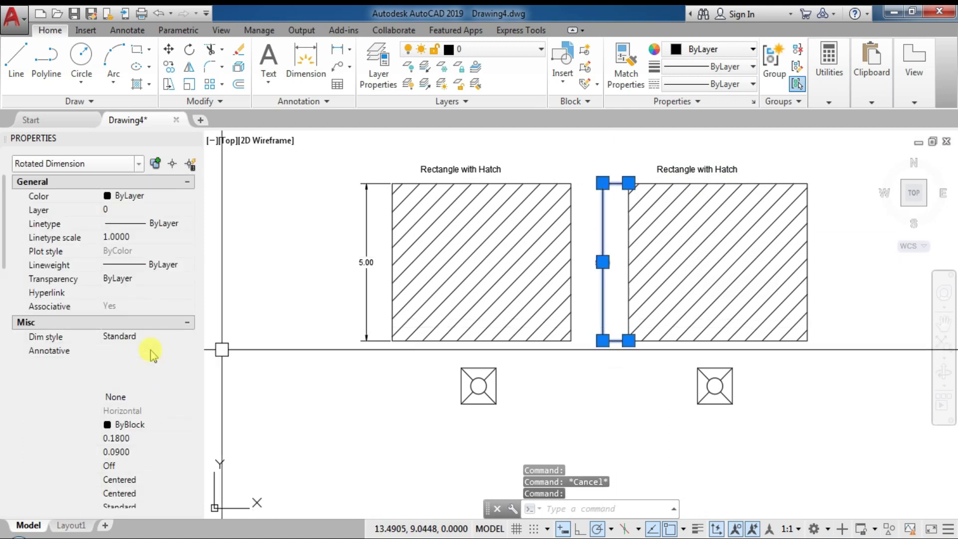
left_click(160, 363)
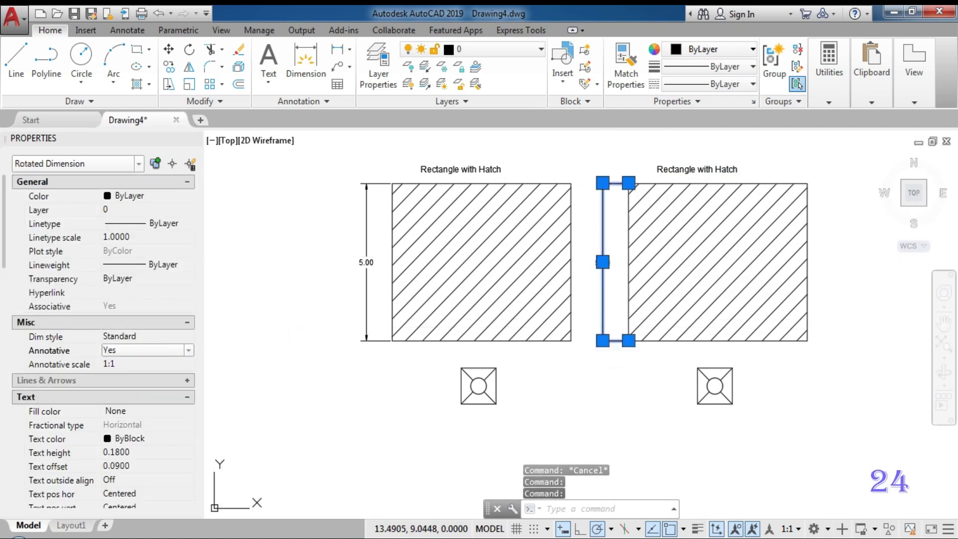
key("Escape")
Set the Annotative property of the copied rectangle's ANSI31 hatch to Yes
left_click(698, 216)
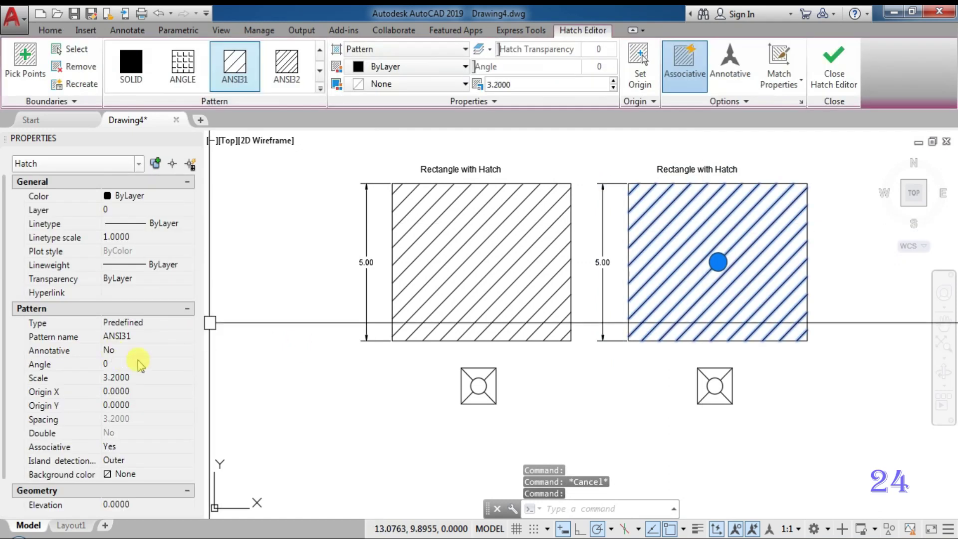
left_click(152, 351)
left_click(152, 352)
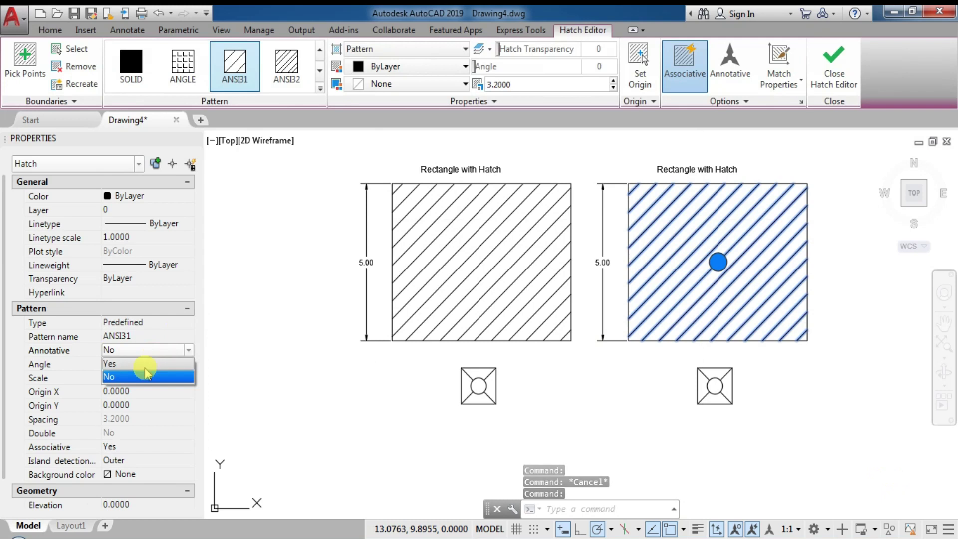
left_click(144, 365)
key("Escape")
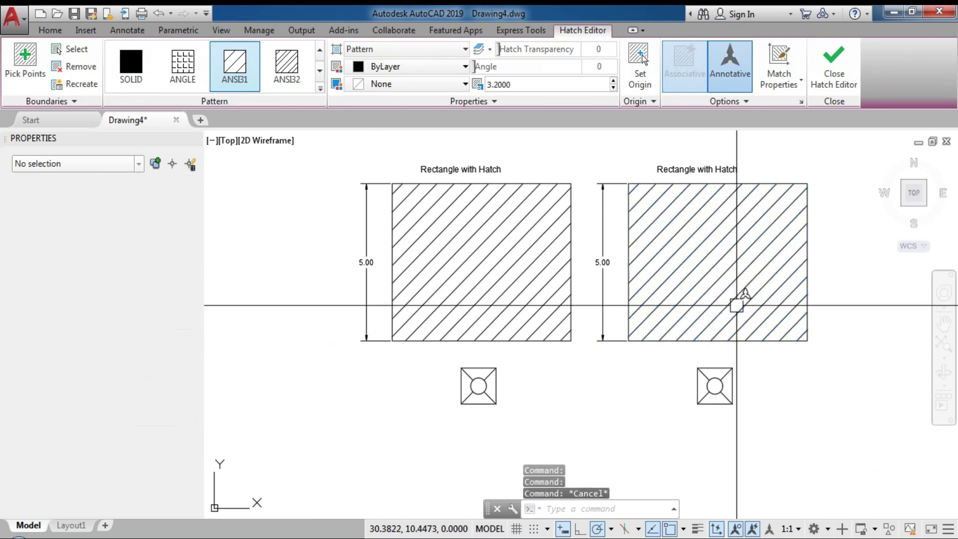
Check the copied block's Annotative property, and explode the original block below the first hatched rectangle into separate objects
left_click(713, 385)
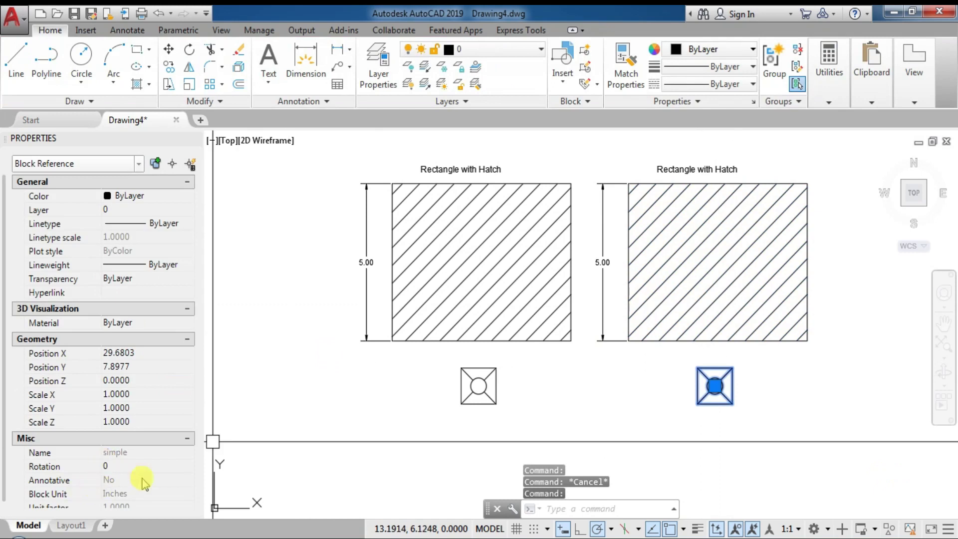
left_click(495, 396)
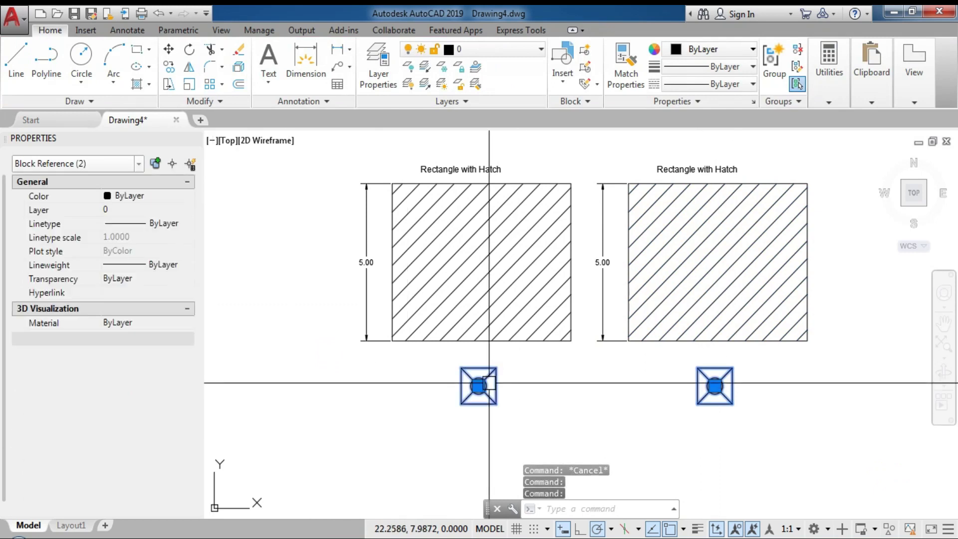
key("Escape")
left_click(492, 391)
type("x")
key("Return")
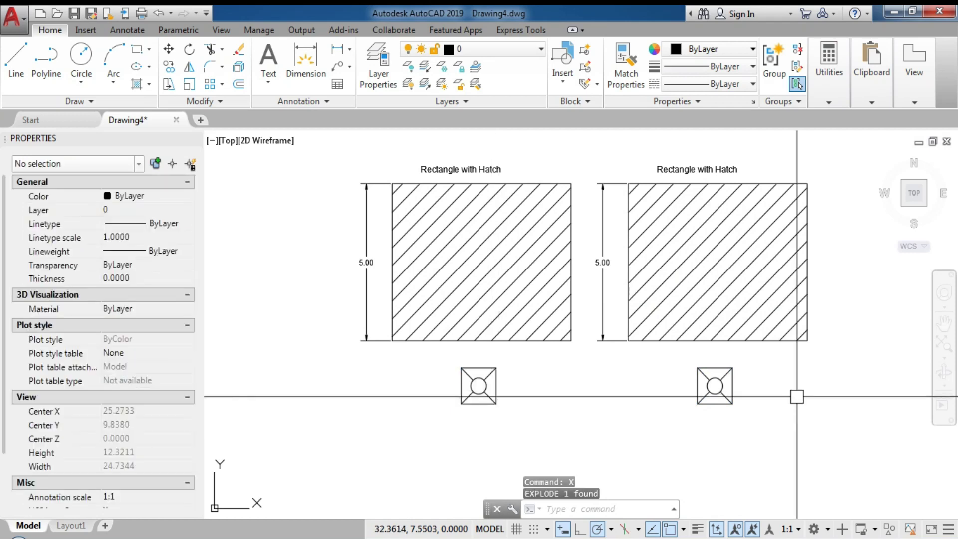
left_click(471, 385)
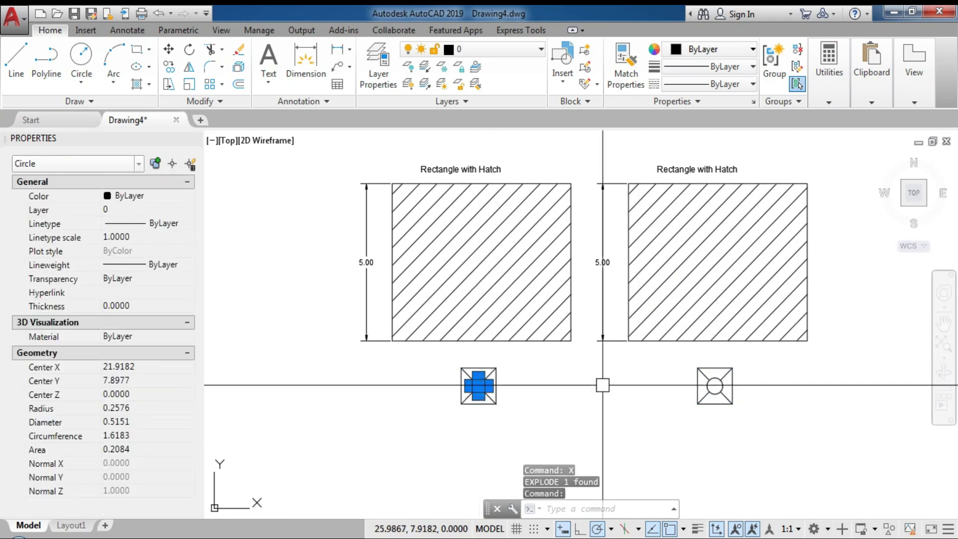
key("Escape")
Open the block below the copied rectangle in the Block Editor and close the block authoring palettes
left_click(732, 379)
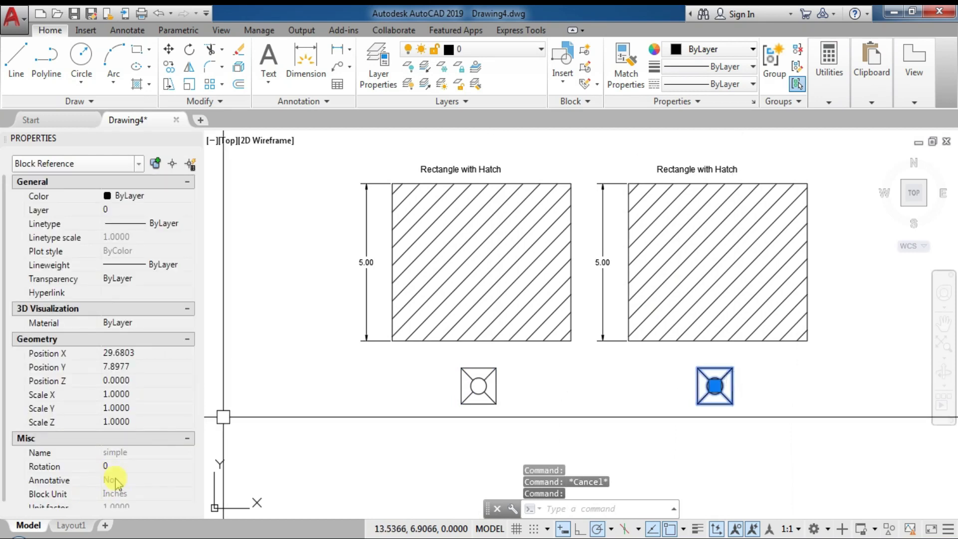
right_click(727, 385)
left_click(730, 178)
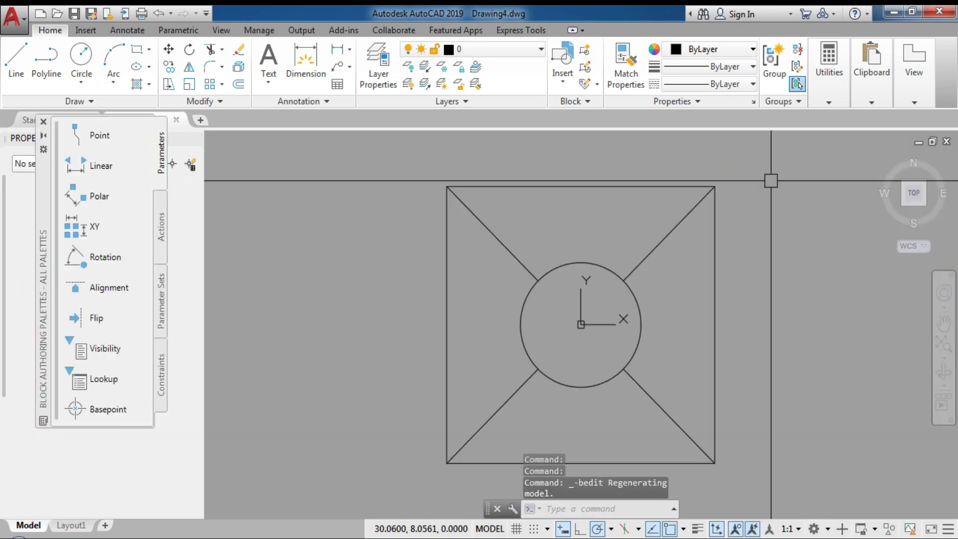
left_click(44, 122)
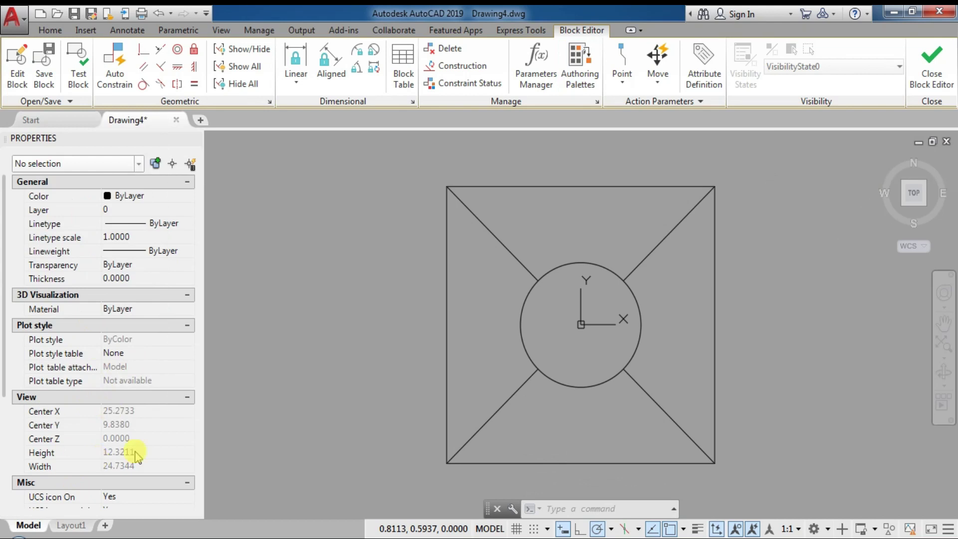
Set the block definition's Annotative property to Yes, and close the Block Editor saving the changes
scroll(172, 399, "down", 4)
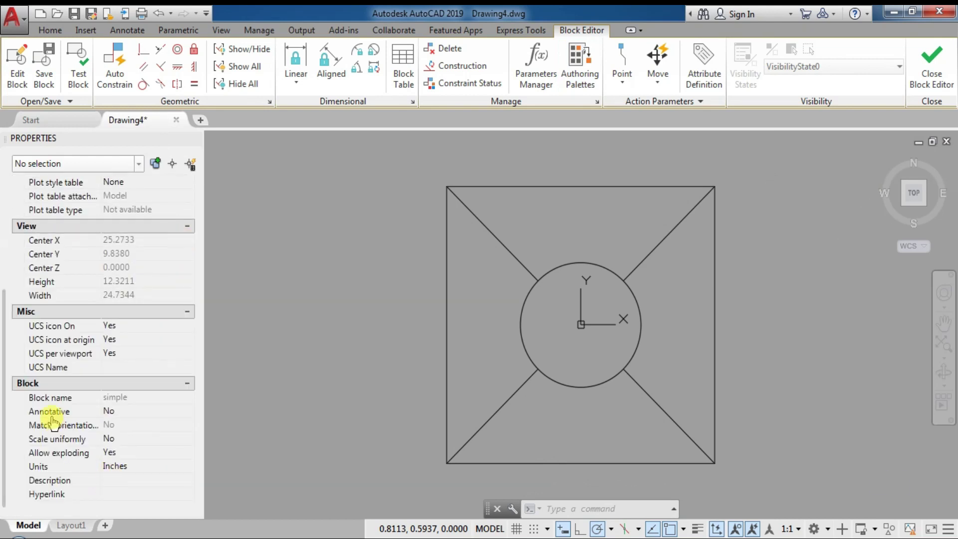
left_click(137, 411)
left_click(143, 414)
left_click(150, 425)
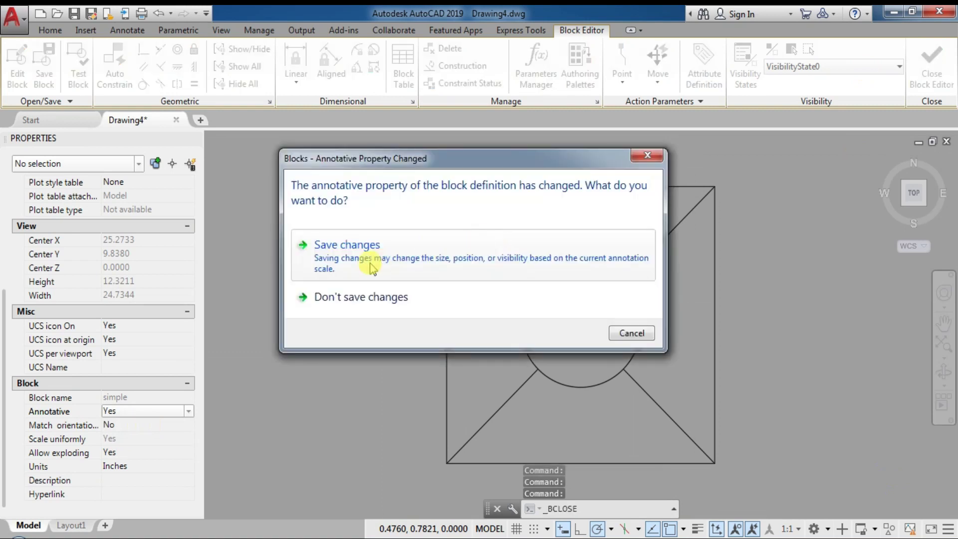
left_click(370, 265)
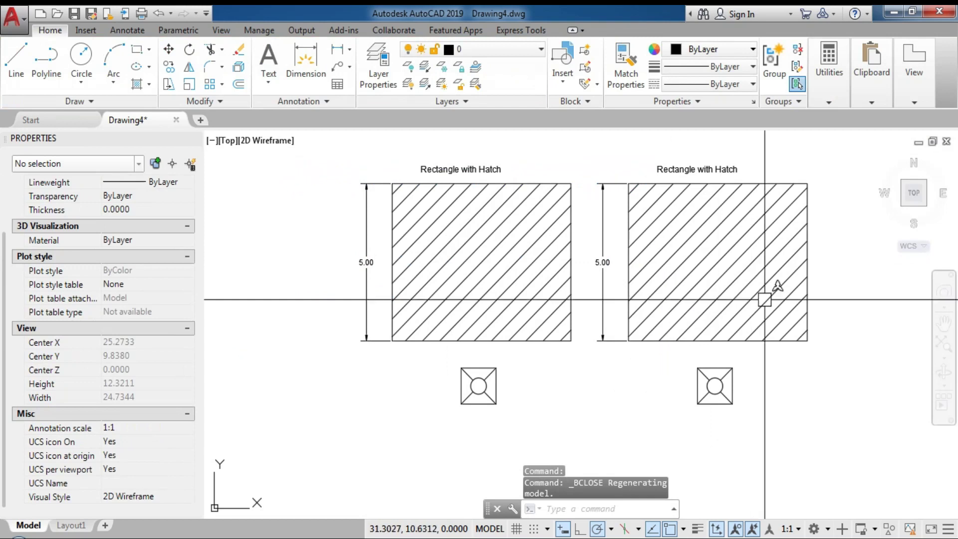
Turn off automatic adding of scales to annotative objects, and add the 1:2 and 1:4 annotation scales to the copied rectangle's text
left_click(751, 528)
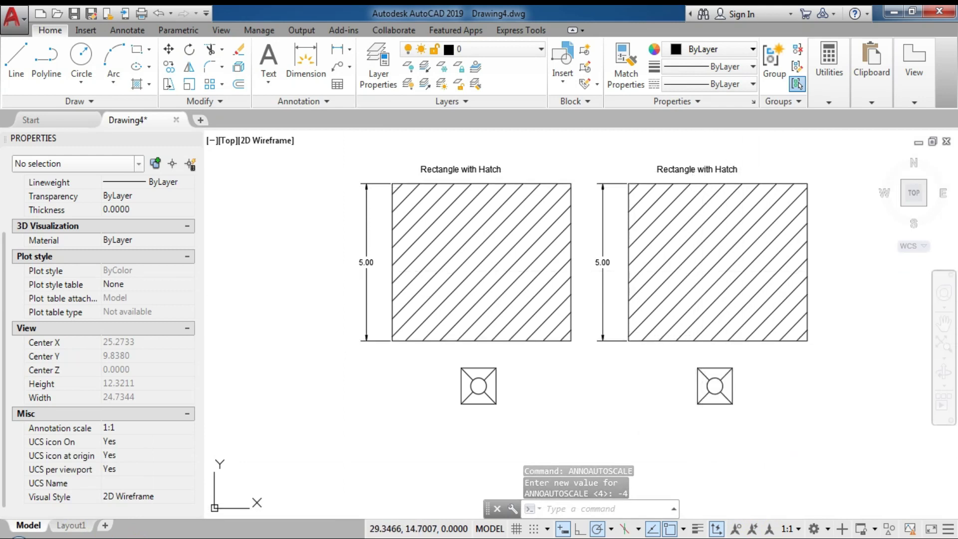
left_click(660, 168)
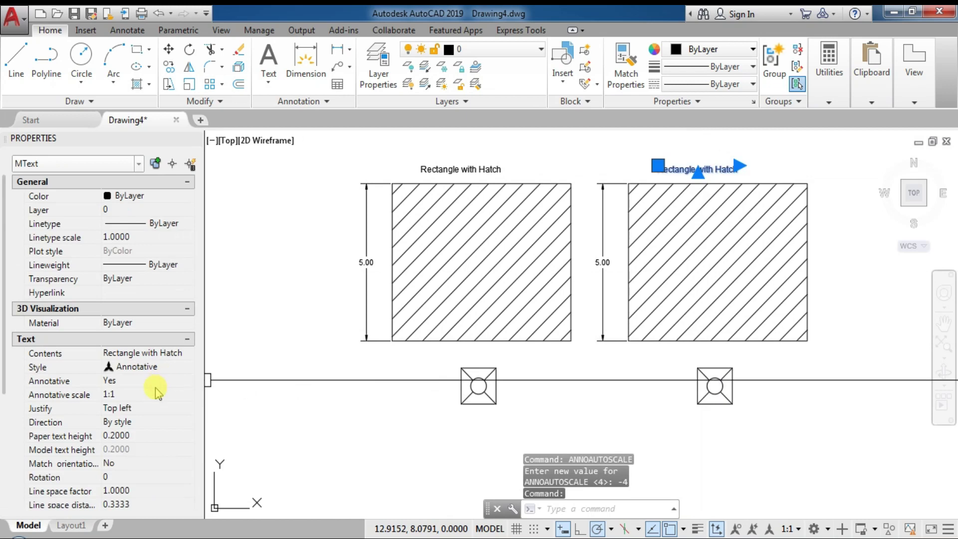
left_click(167, 394)
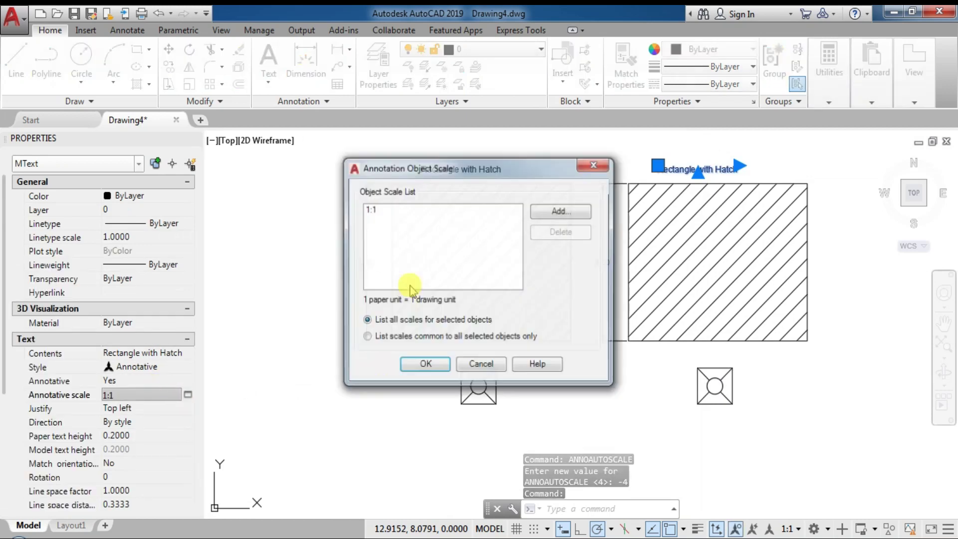
left_click(562, 210)
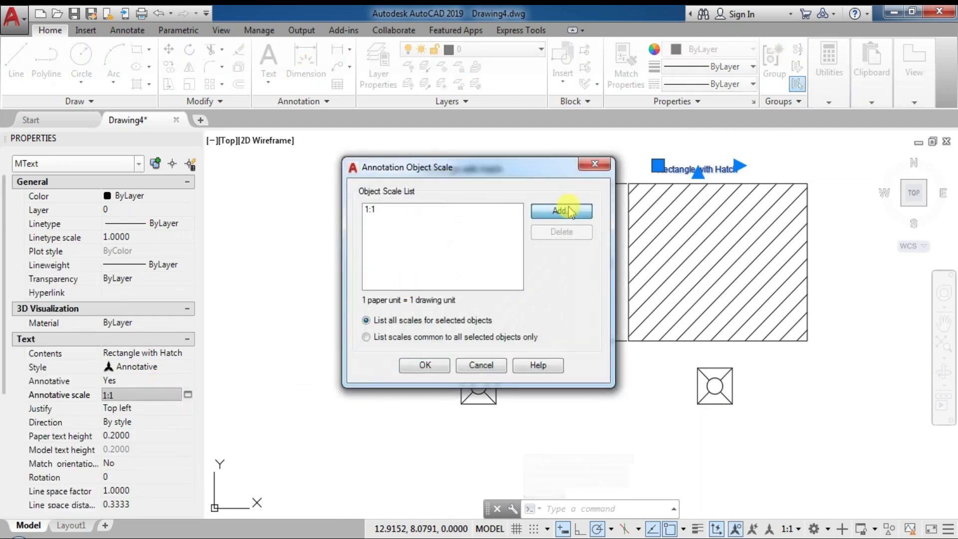
left_click(402, 212)
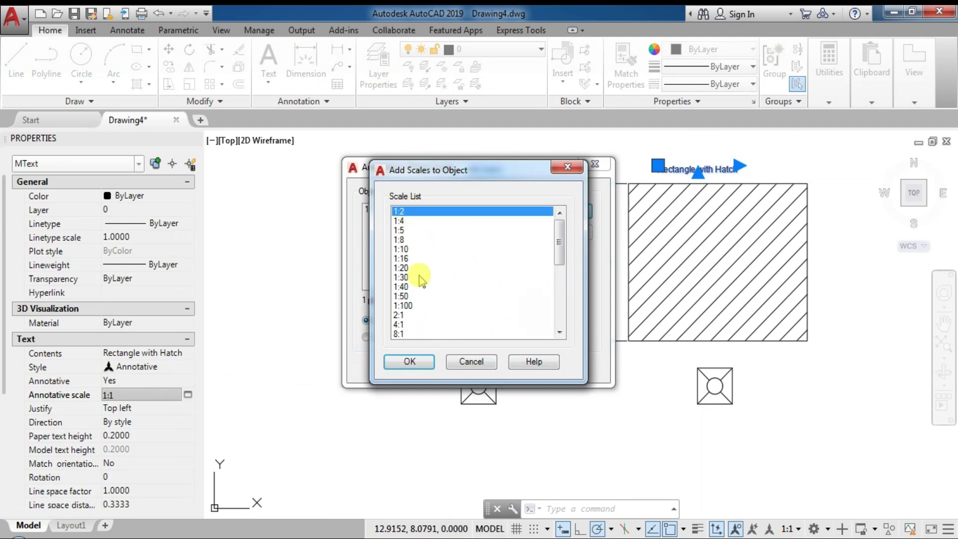
left_click(407, 222)
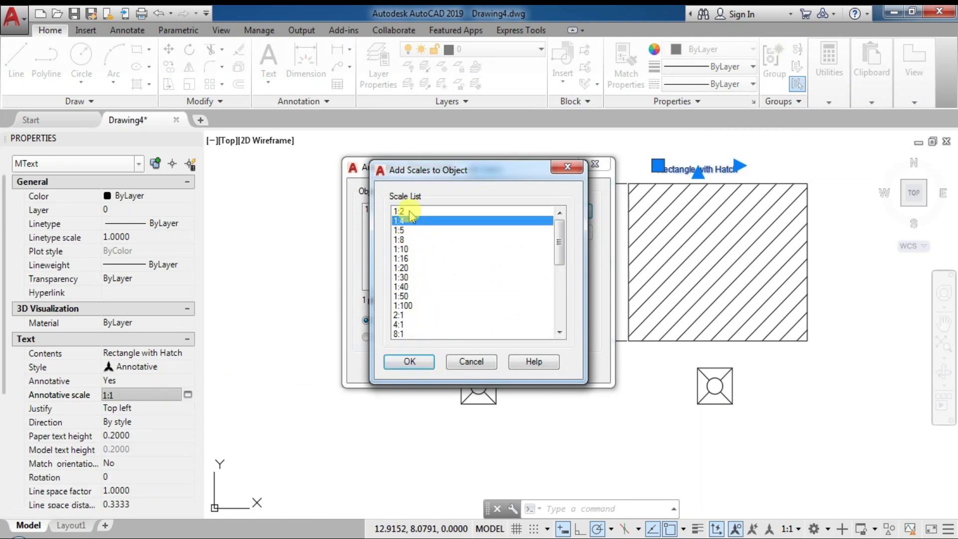
left_click(409, 362)
left_click(561, 211)
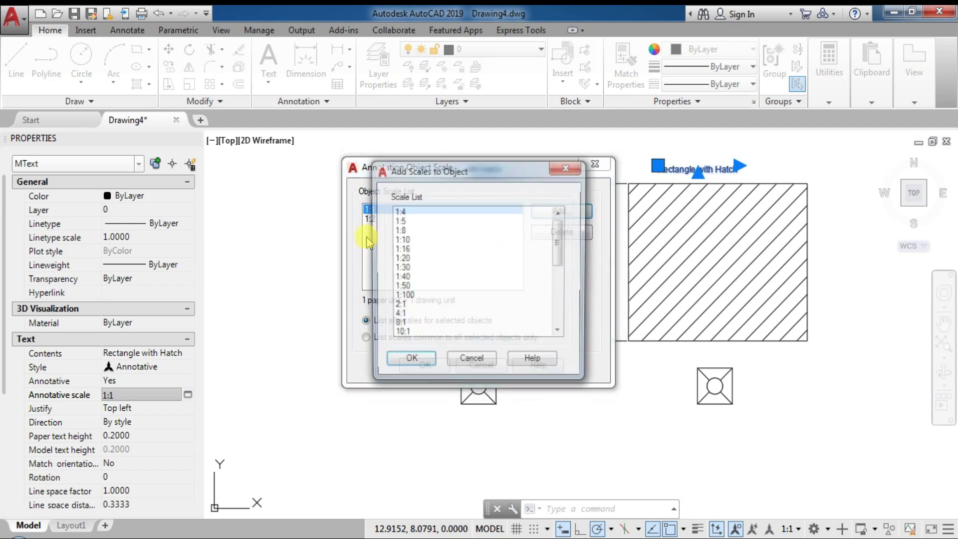
left_click(421, 362)
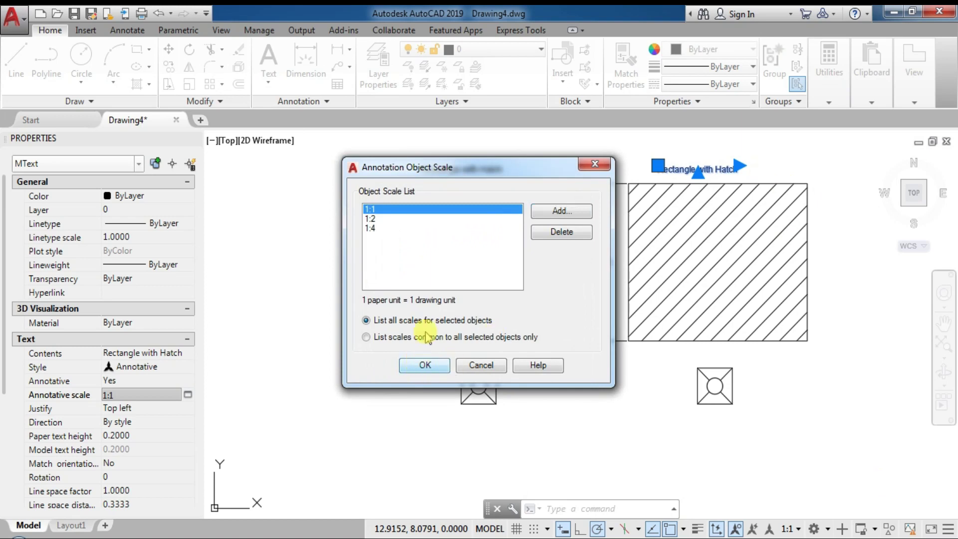
left_click(492, 366)
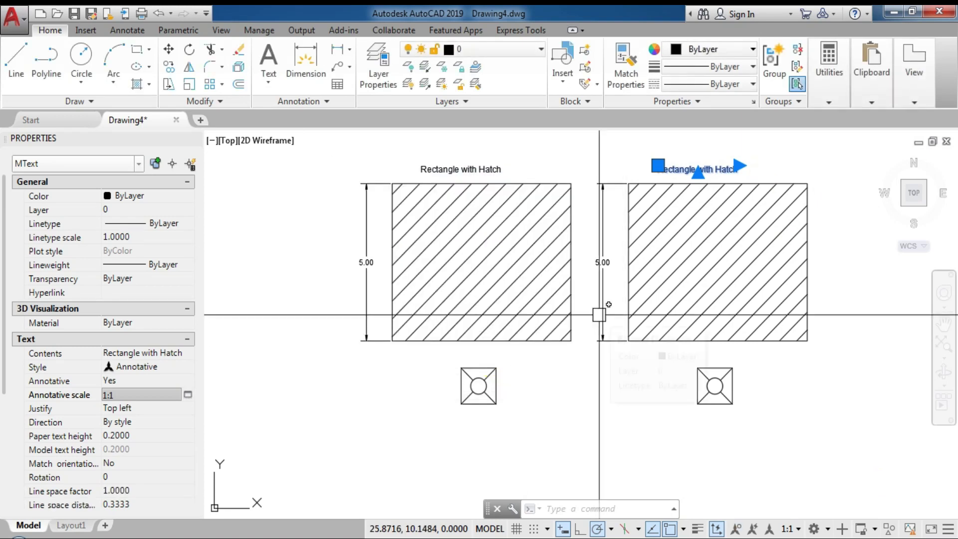
key("Escape")
Open Layout1, set its viewport's scale to 1:2, and inspect the annotative and non-annotative objects from paper space
left_click(63, 525)
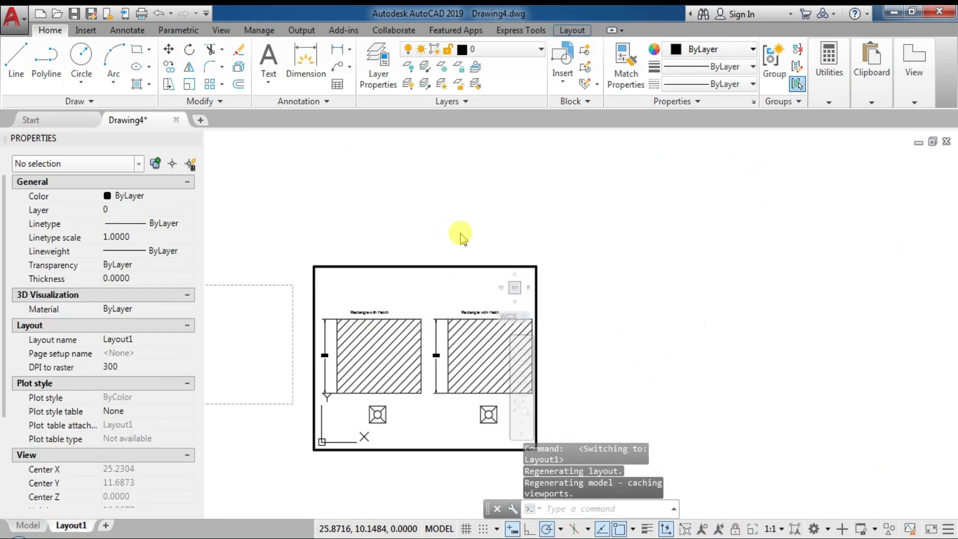
key("Escape")
key("Escape")
double_click(483, 272)
middle_click_drag(620, 306, 681, 214)
left_click(511, 264)
left_click(545, 35)
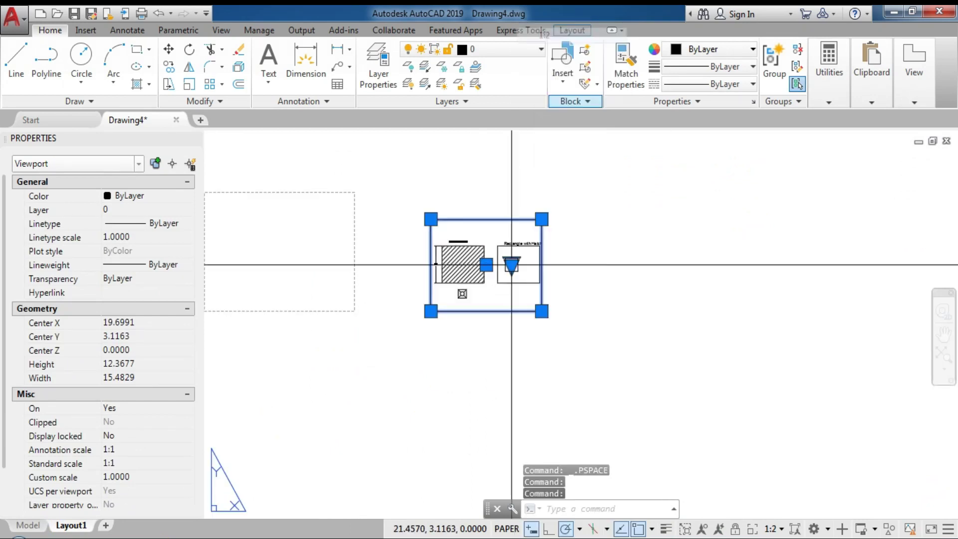
key("Escape")
scroll(504, 249, "up", 4)
scroll(506, 247, "up", 2)
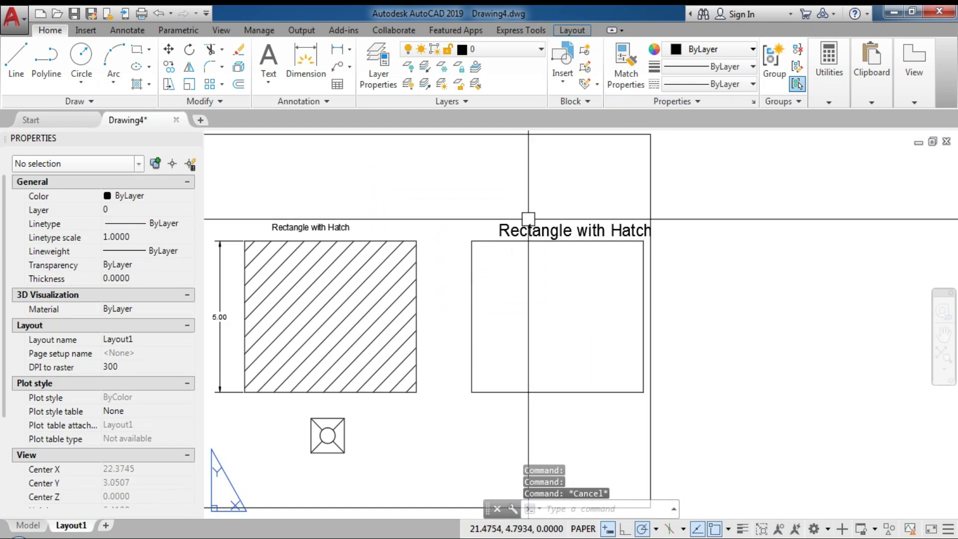
scroll(600, 304, "down", 2)
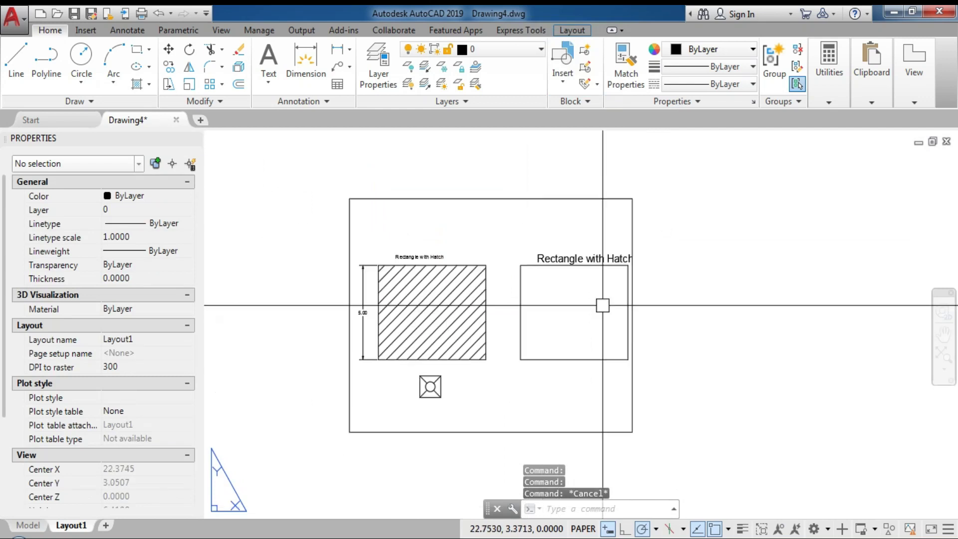
left_click(572, 247)
left_click(582, 241)
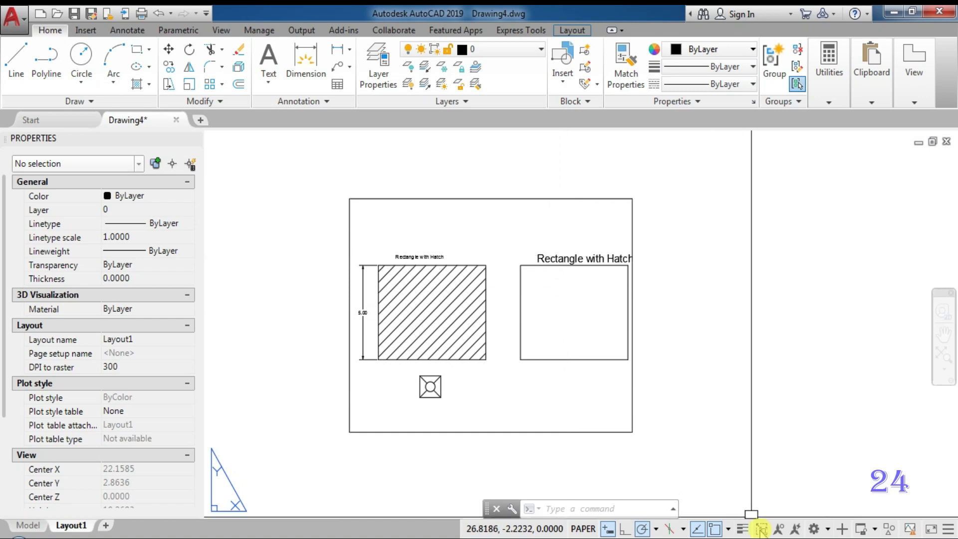
Activate the Layout1 viewport and set its annotation scale to 1:4
double_click(560, 227)
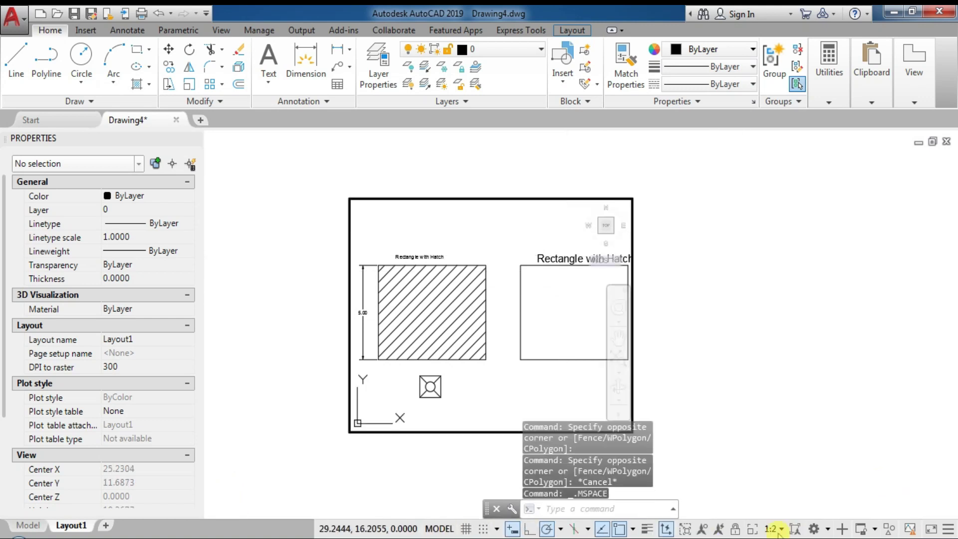
left_click(778, 529)
left_click(773, 148)
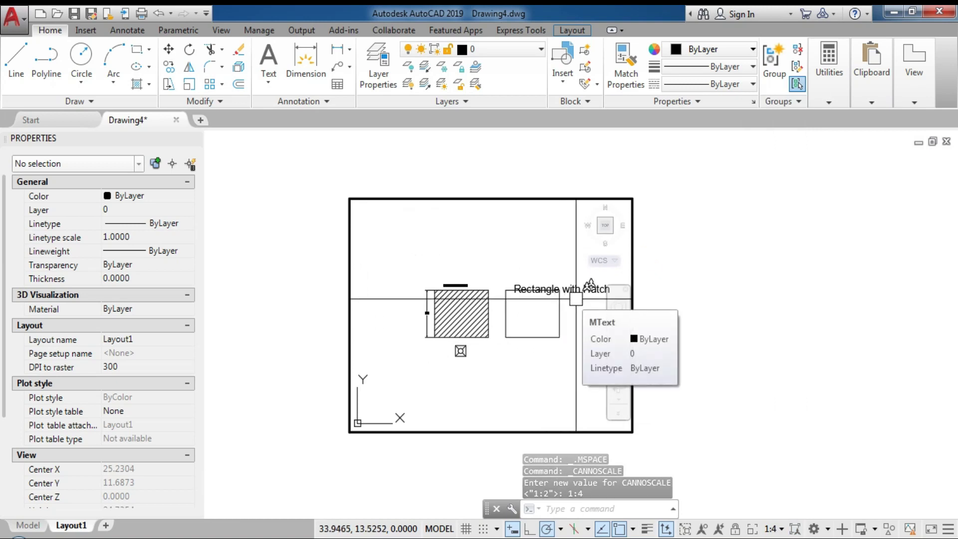
key("Escape")
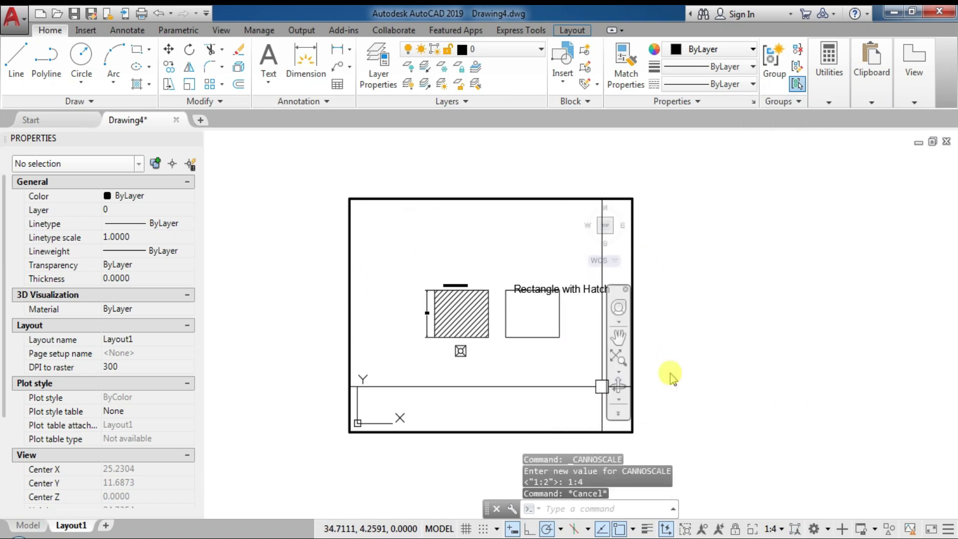
Undo the scale and view changes made in Layout1 until model space is active again
key("ctrl+z")
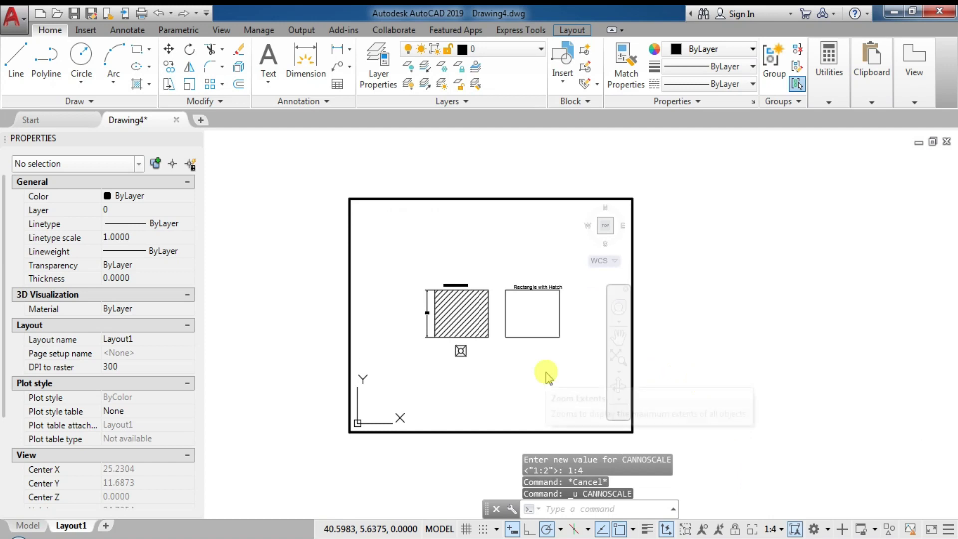
key("ctrl+z")
key("ctrl+z")
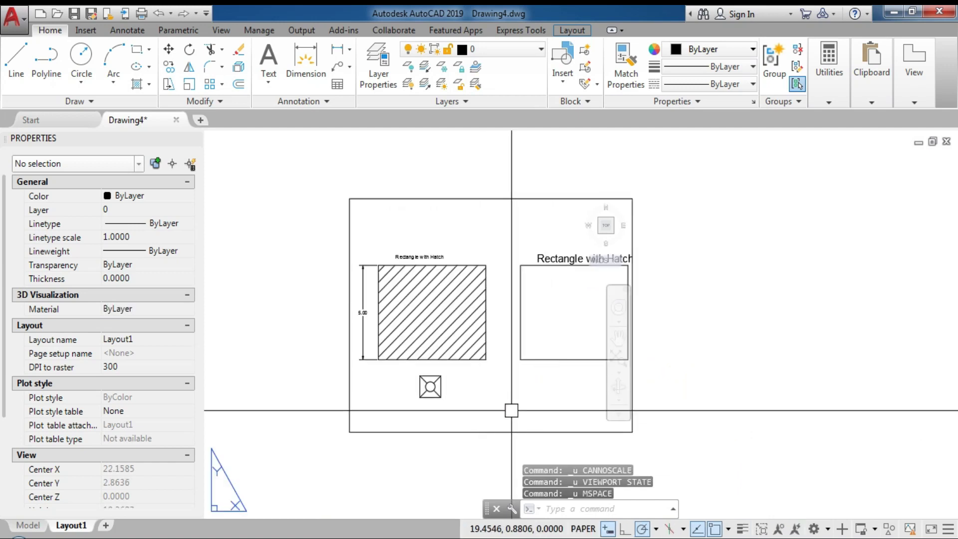
key("ctrl+z")
key("ctrl+z")
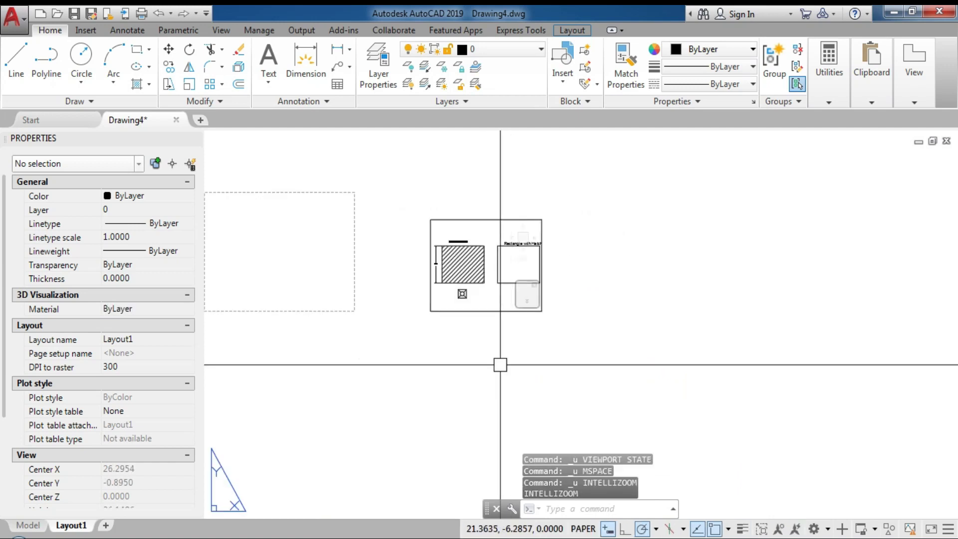
key("ctrl+z")
key("ctrl+z")
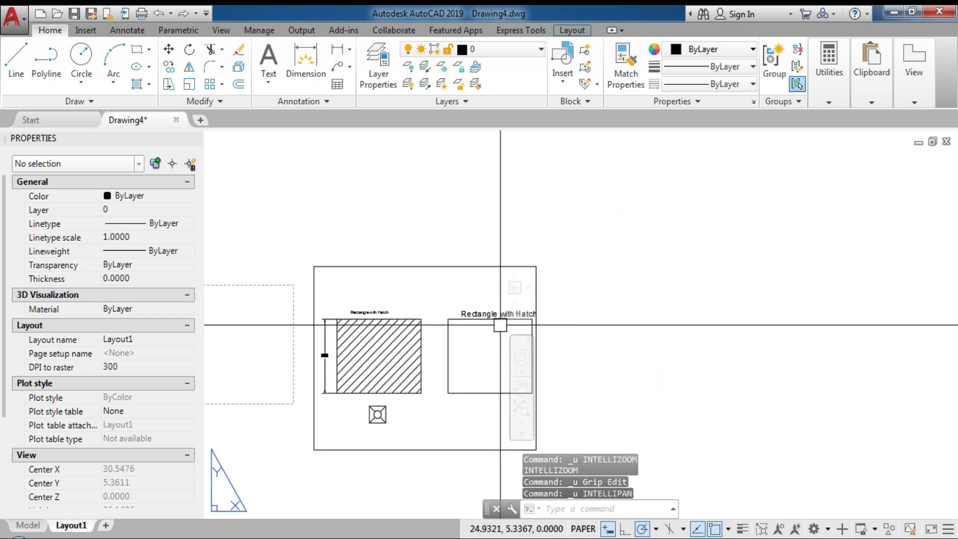
key("ctrl+z")
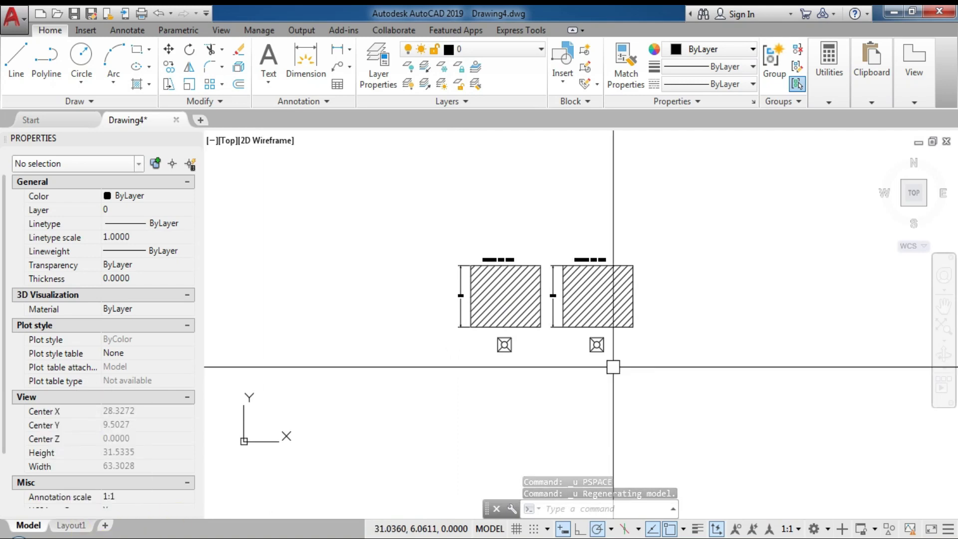
scroll(617, 292, "up", 2)
scroll(524, 222, "up", 2)
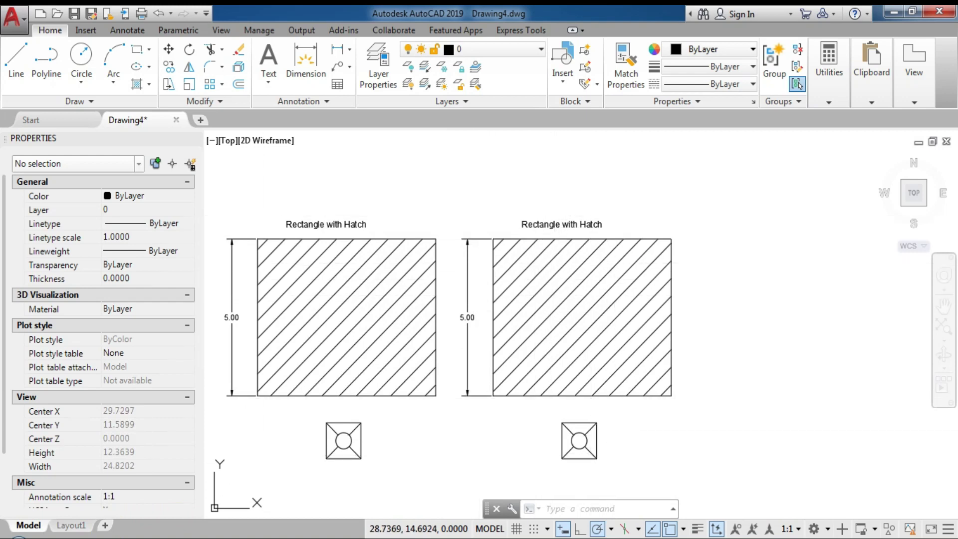
Check the copied text's scale representations, and turn on automatic adding of scales to annotative objects when the annotation scale changes
left_click(553, 224)
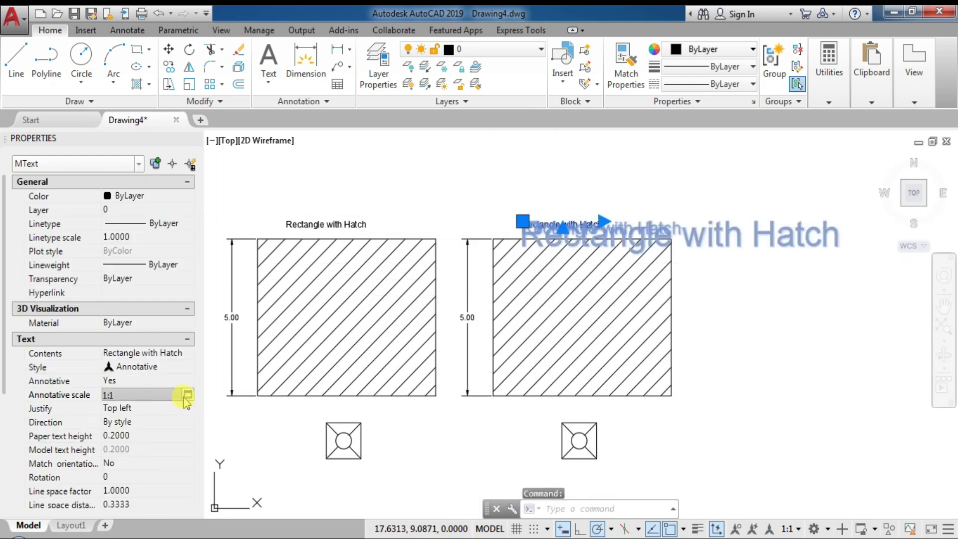
key("Escape")
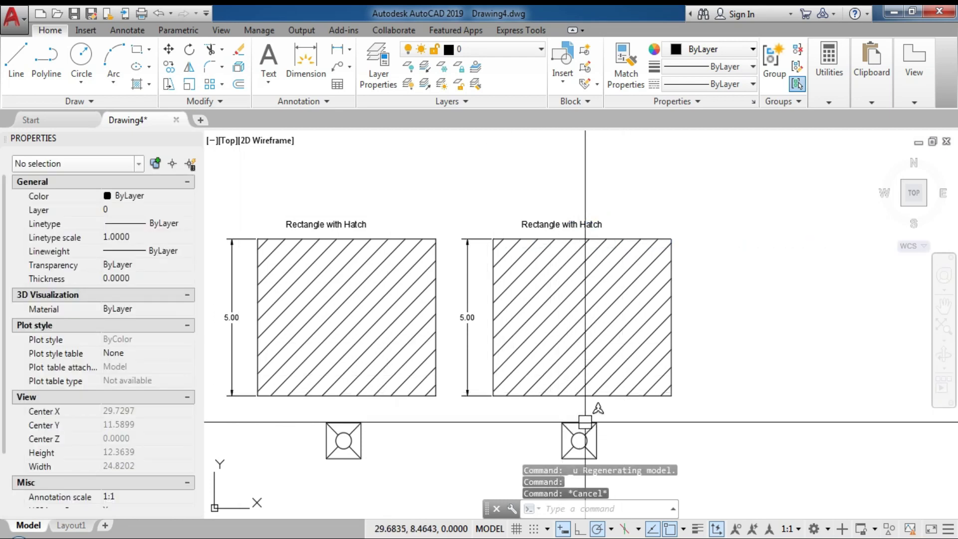
left_click(753, 528)
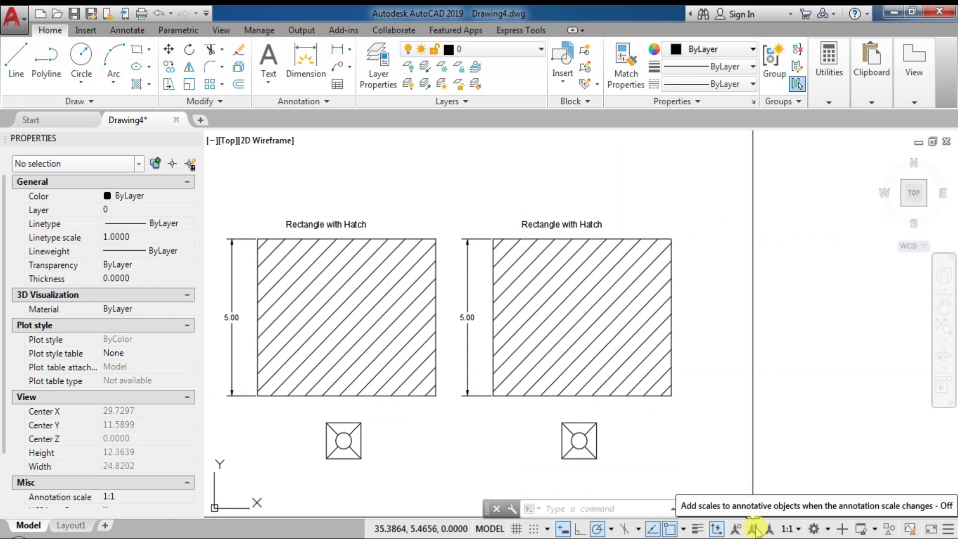
left_click(754, 527)
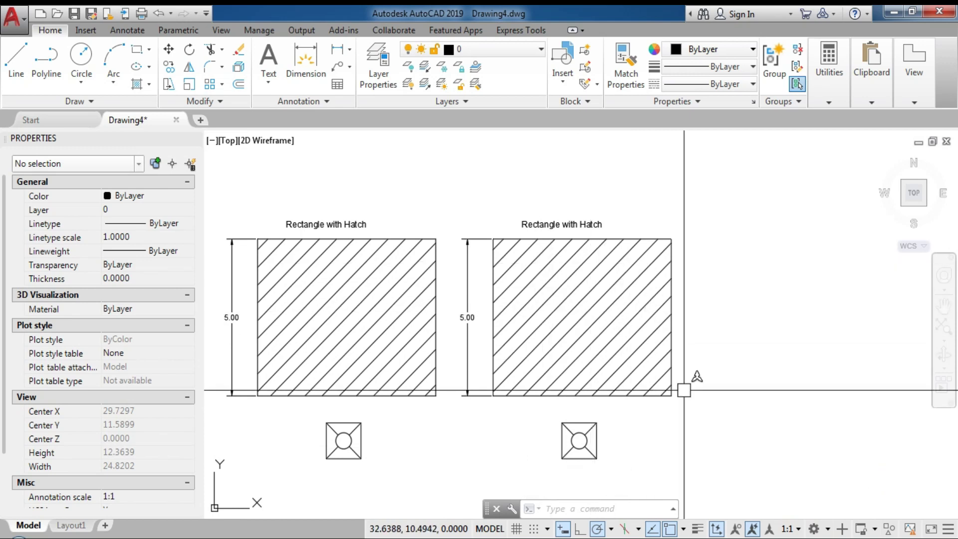
Add the 1:2 and 1:4 scales to all annotative objects by switching the drawing's annotation scale to each in turn
left_click(798, 526)
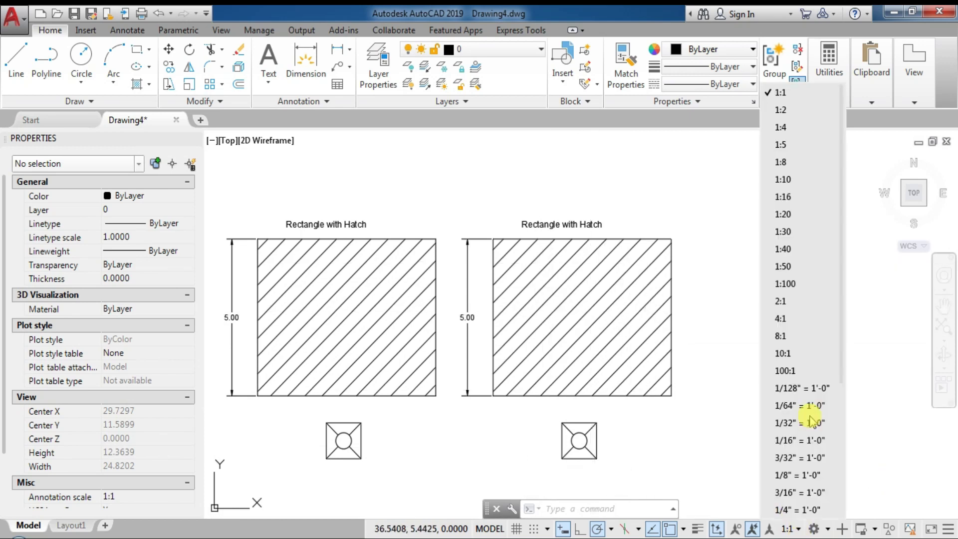
left_click(748, 202)
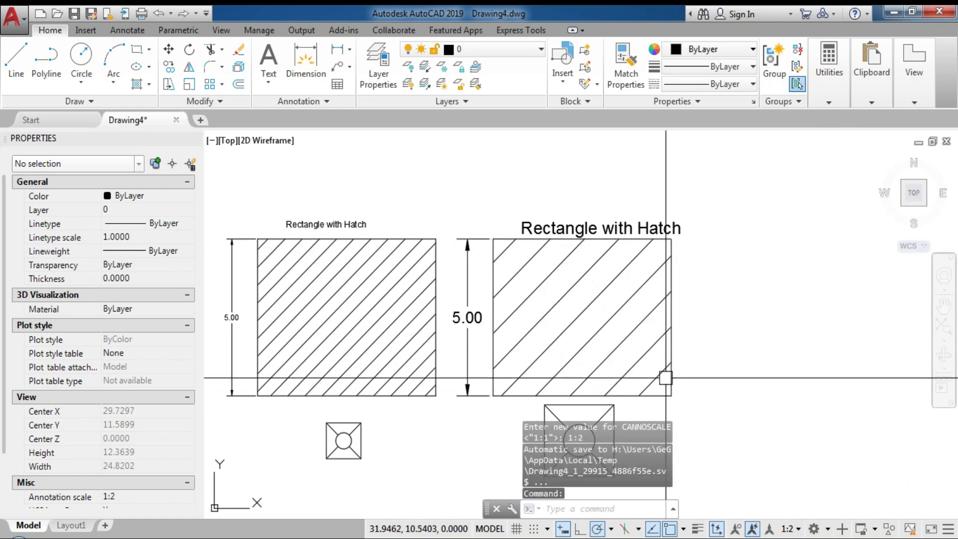
left_click(788, 529)
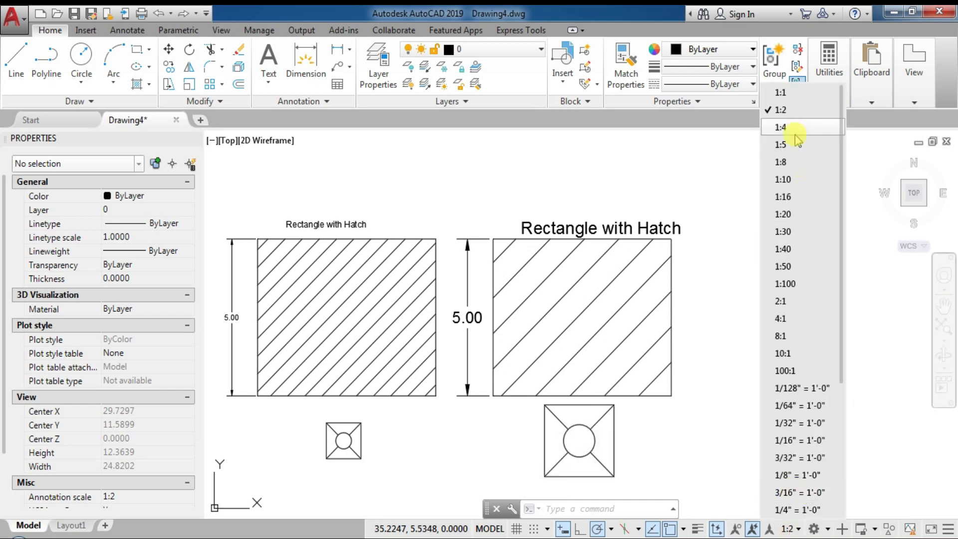
left_click(724, 368)
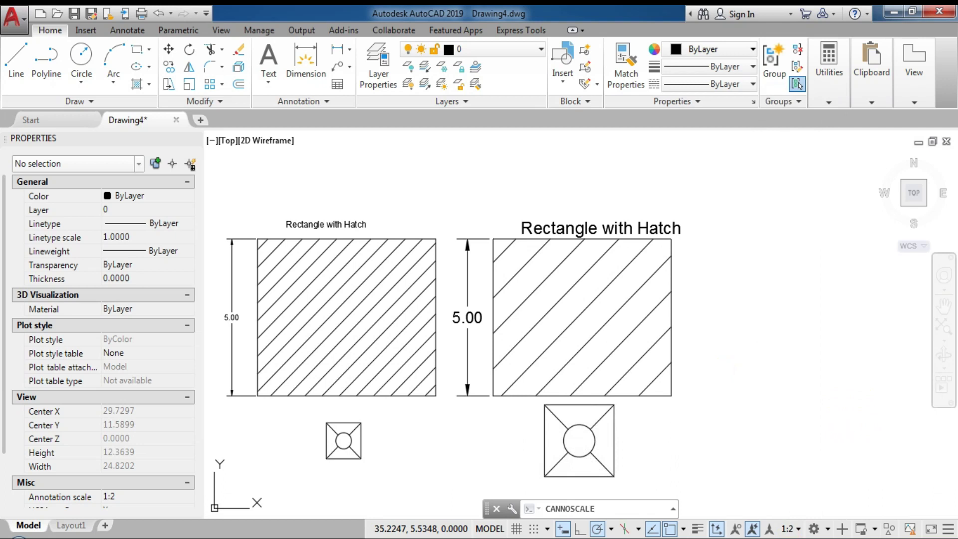
key("Return")
type("1:4")
key("Return")
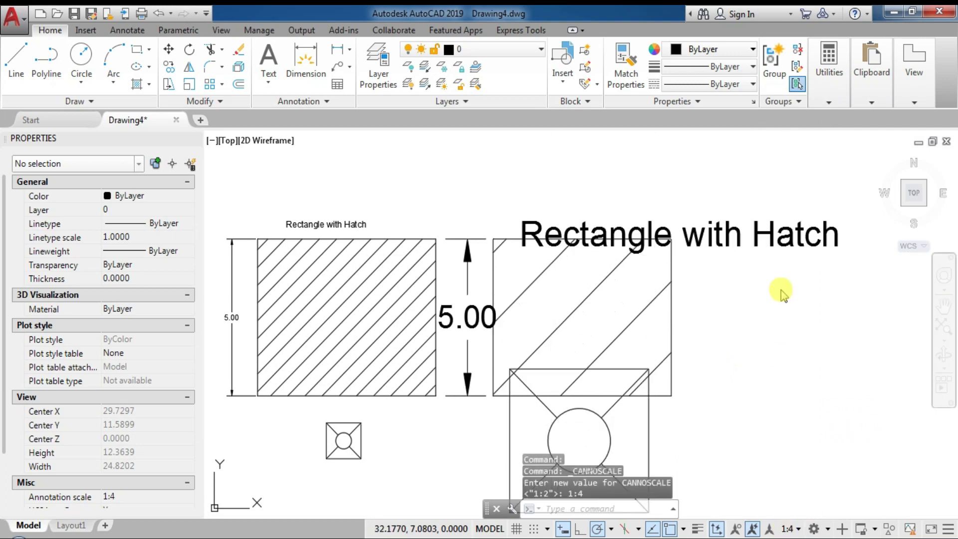
Return the drawing's annotation scale to 1:1 and check the list of annotation scales of the copied rectangle's dimension
left_click(782, 93)
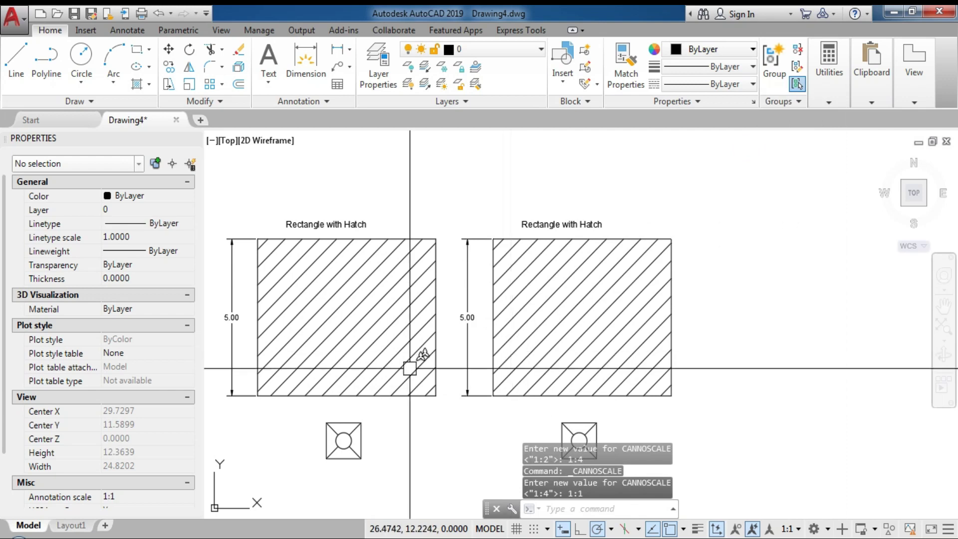
left_click(468, 317)
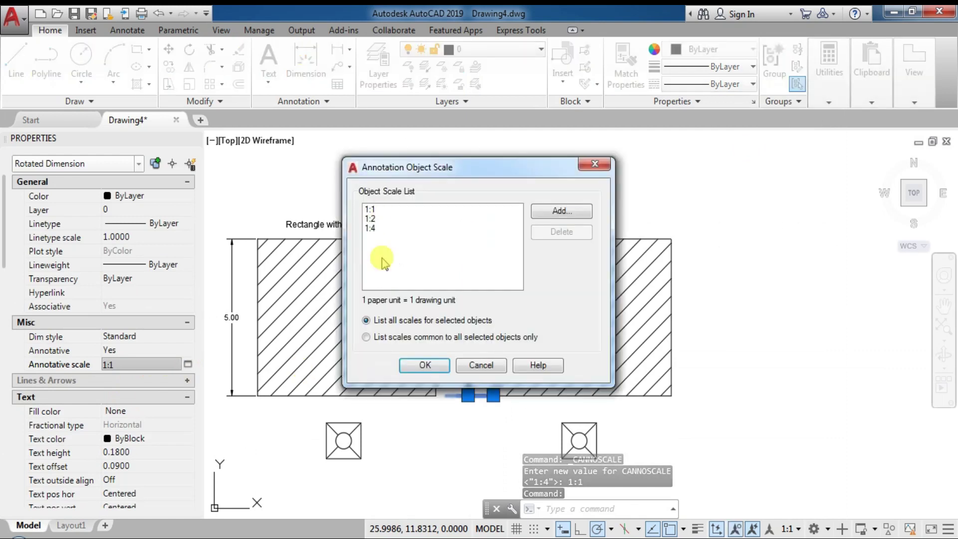
left_click(604, 163)
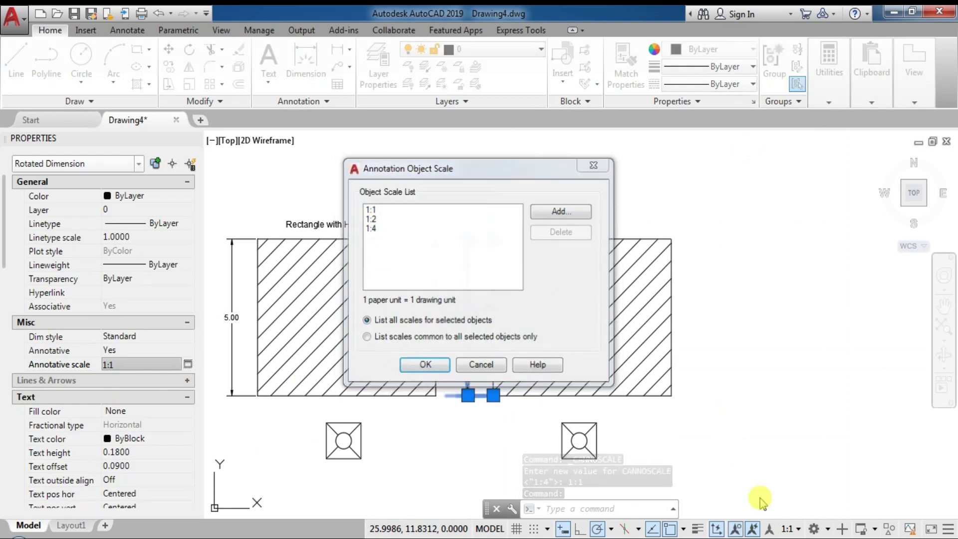
Close the object scale list and set the scale of Layout1's viewport to 1:2
key("Escape")
key("Escape")
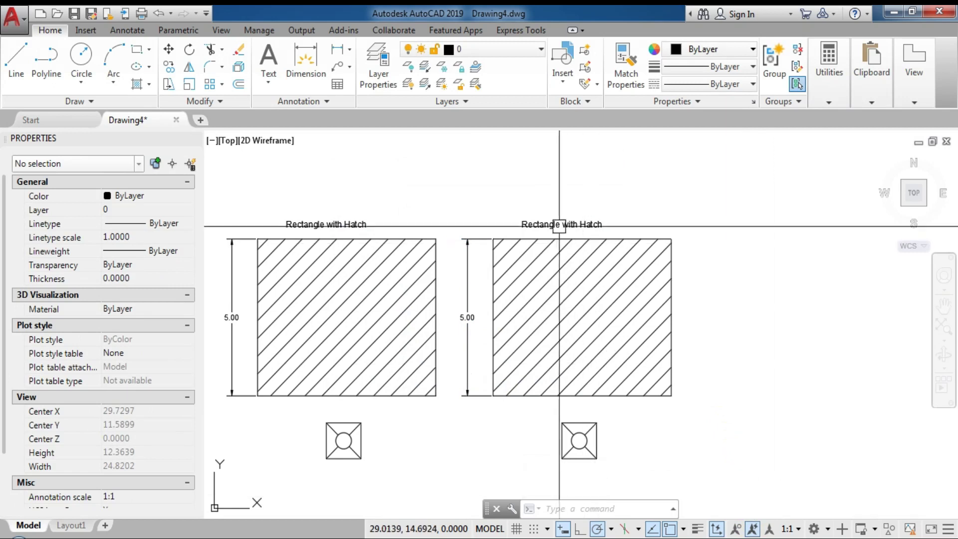
left_click(72, 524)
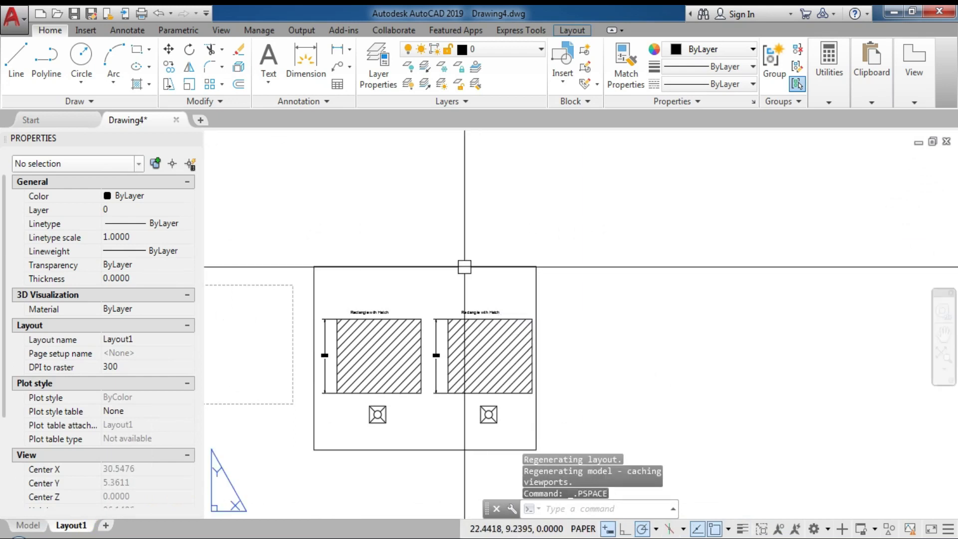
left_click(464, 267)
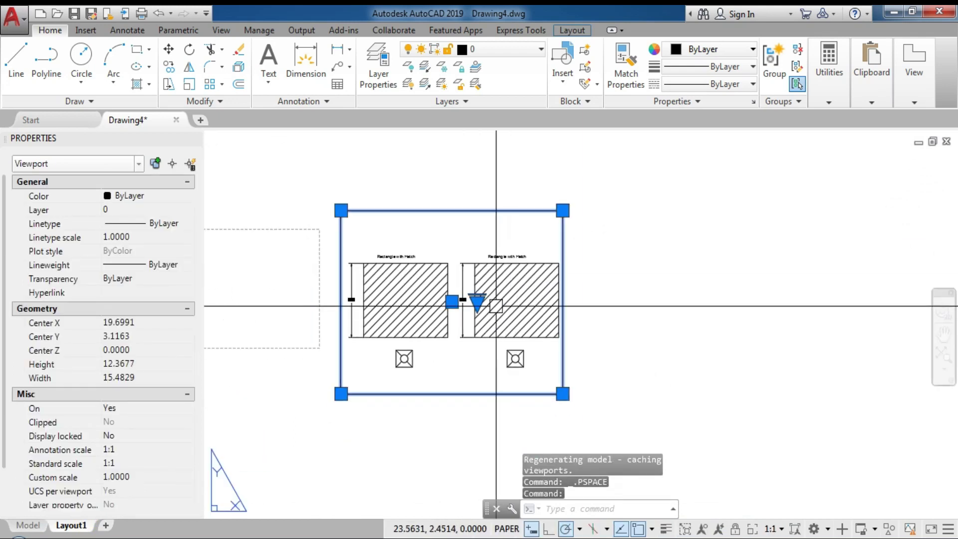
left_click(476, 301)
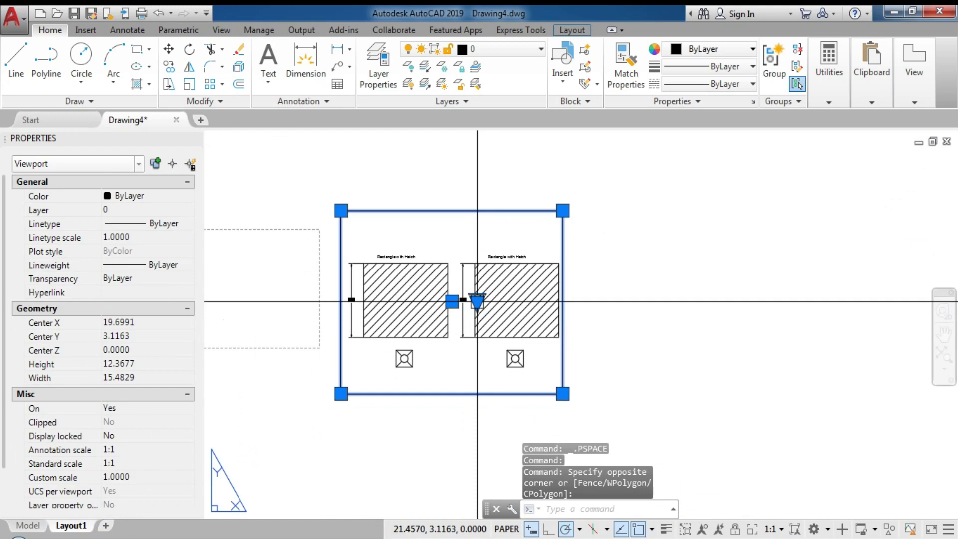
left_click(477, 303)
left_click(501, 36)
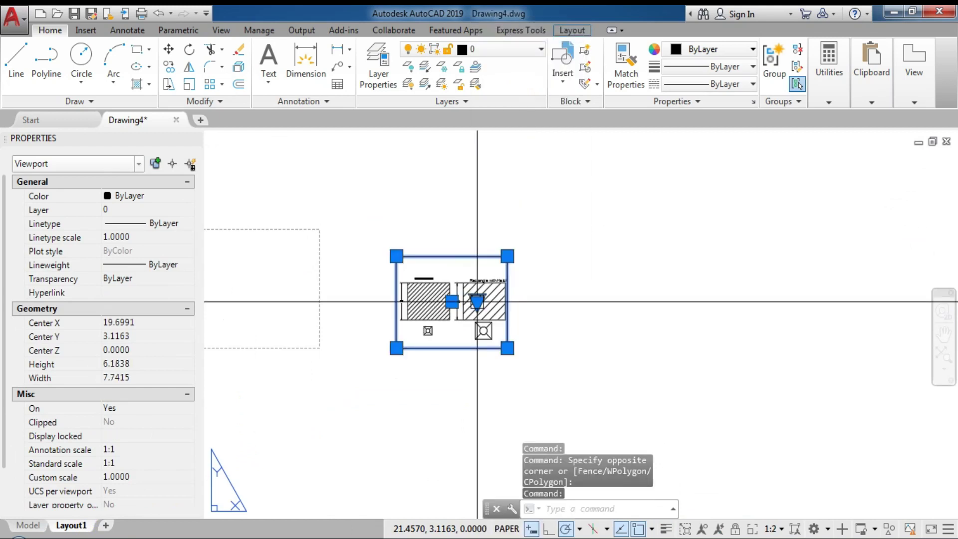
scroll(514, 350, "up", 5)
middle_click_drag(534, 316, 544, 284)
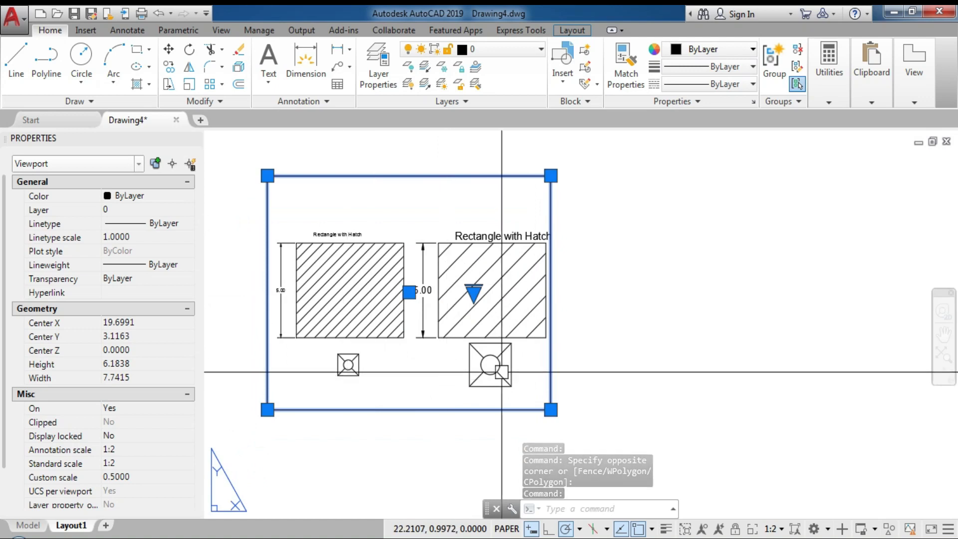
Set the scale of Layout1's viewport to 1:4 and deselect it
left_click(473, 293)
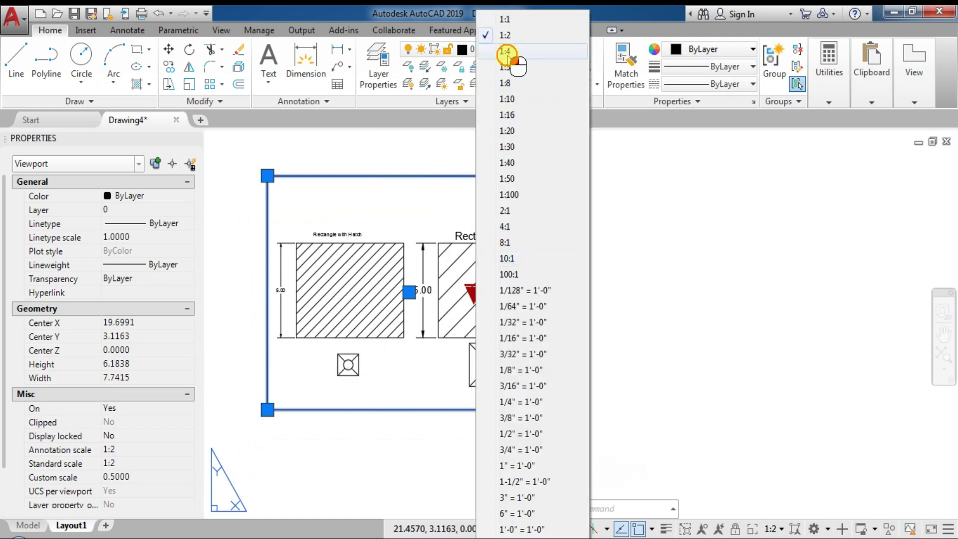
left_click(507, 51)
scroll(519, 368, "up", 5)
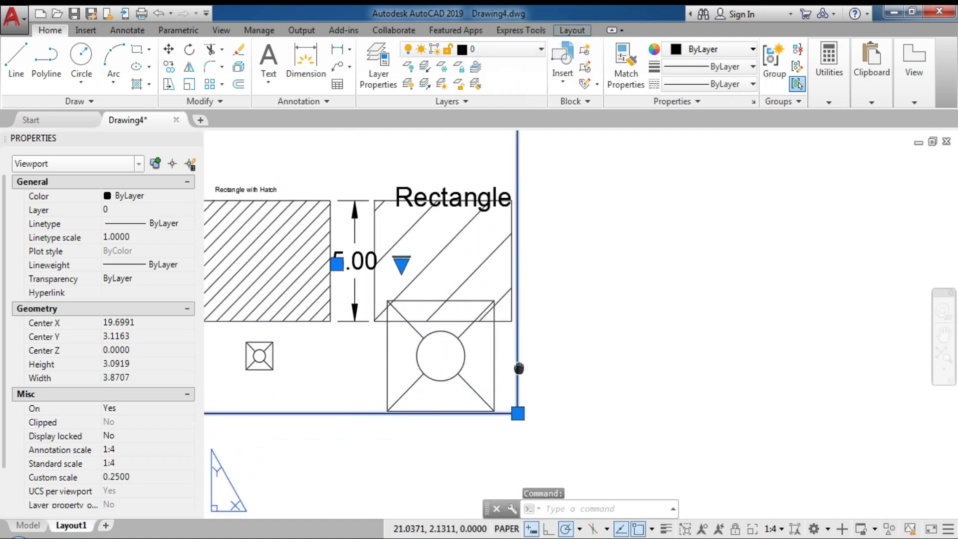
middle_click_drag(518, 368, 611, 383)
key("Escape")
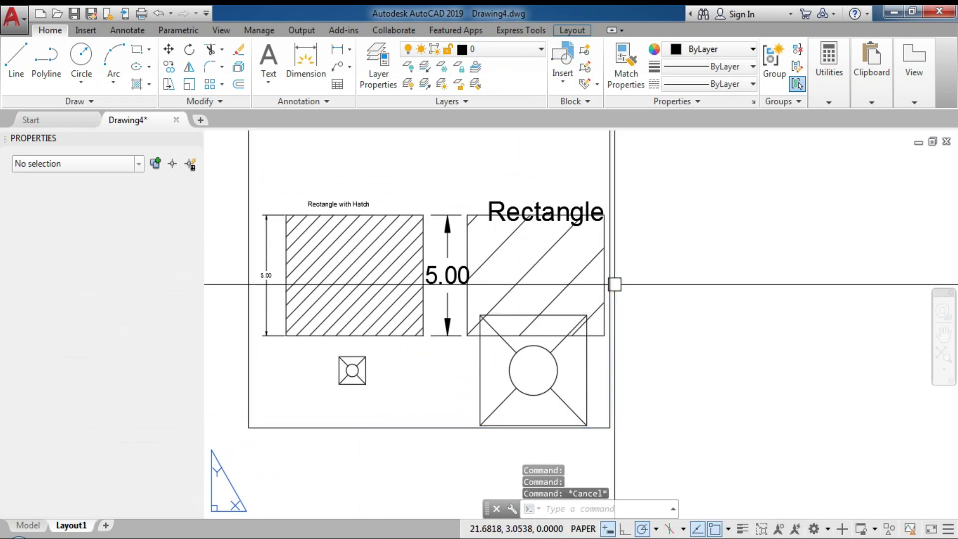
In the viewport's model space, move the 1:4 representation of the copied text above both rectangles so it fits inside the viewport
scroll(557, 304, "down", 2)
scroll(525, 258, "up", 2)
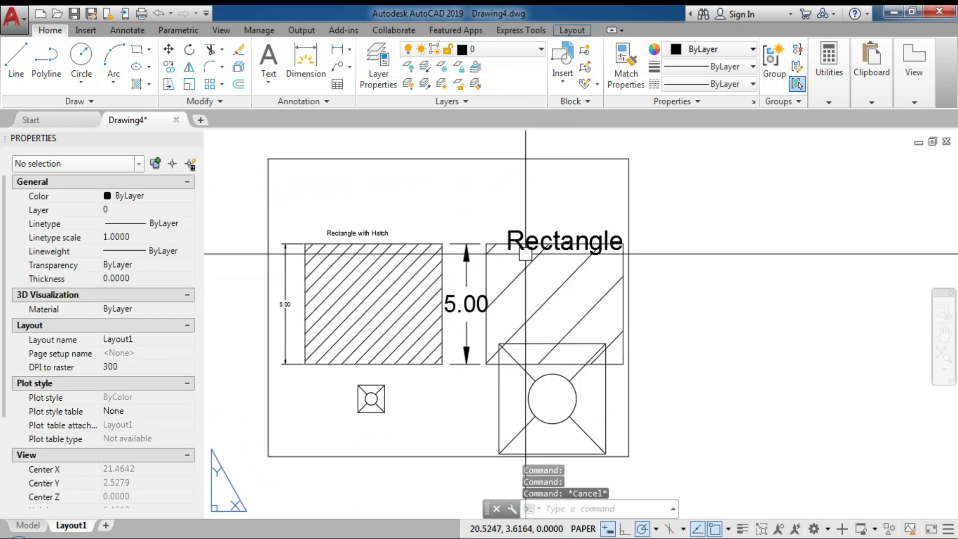
left_click(519, 224)
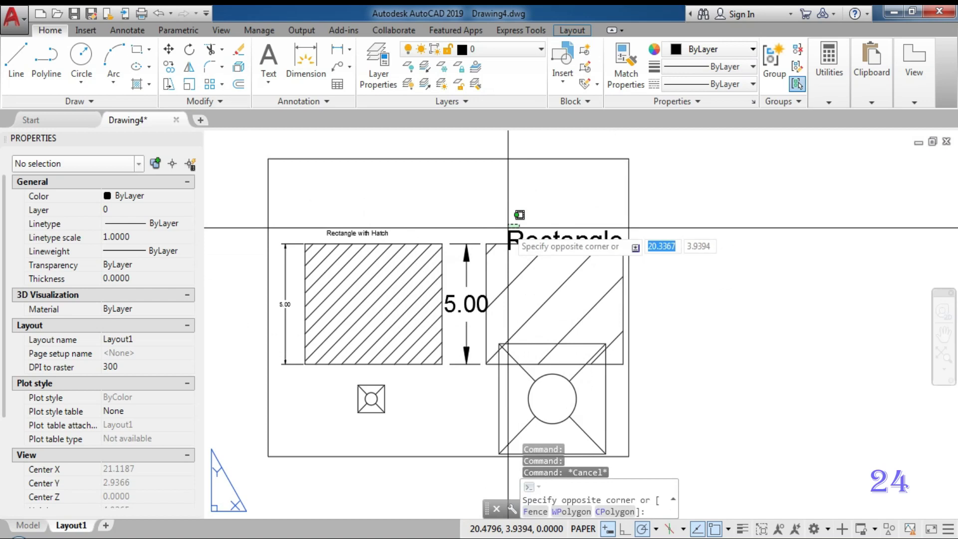
left_click(512, 227)
left_click(514, 229)
double_click(519, 243)
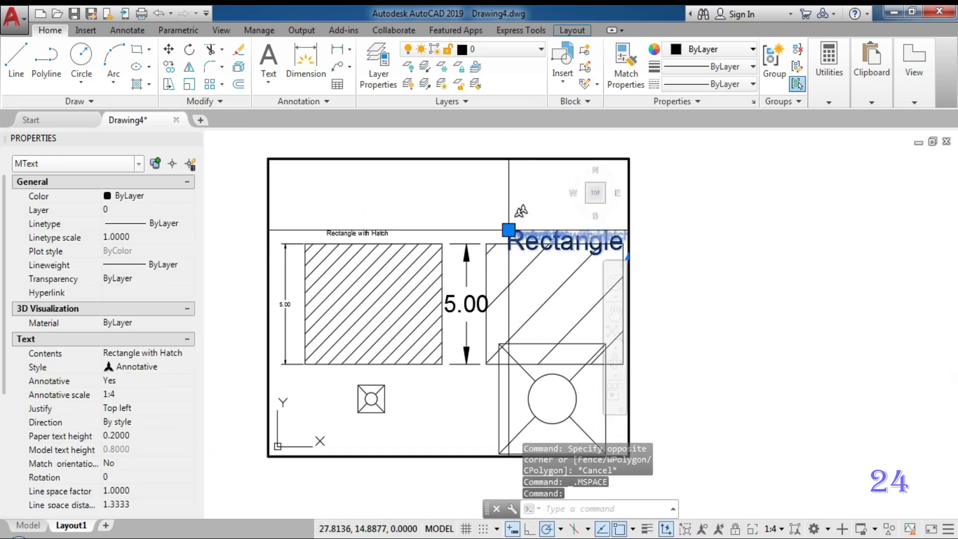
left_click(508, 230)
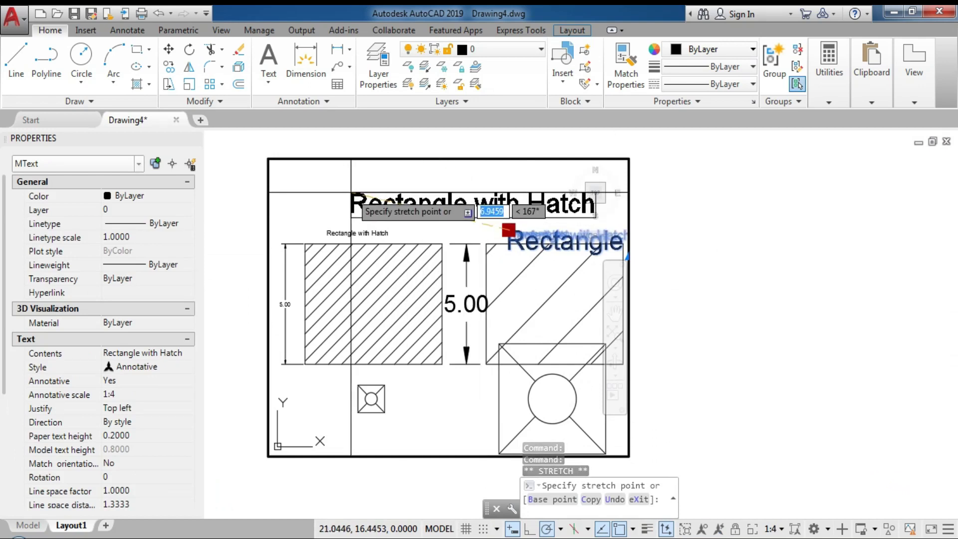
left_click(350, 192)
key("Escape")
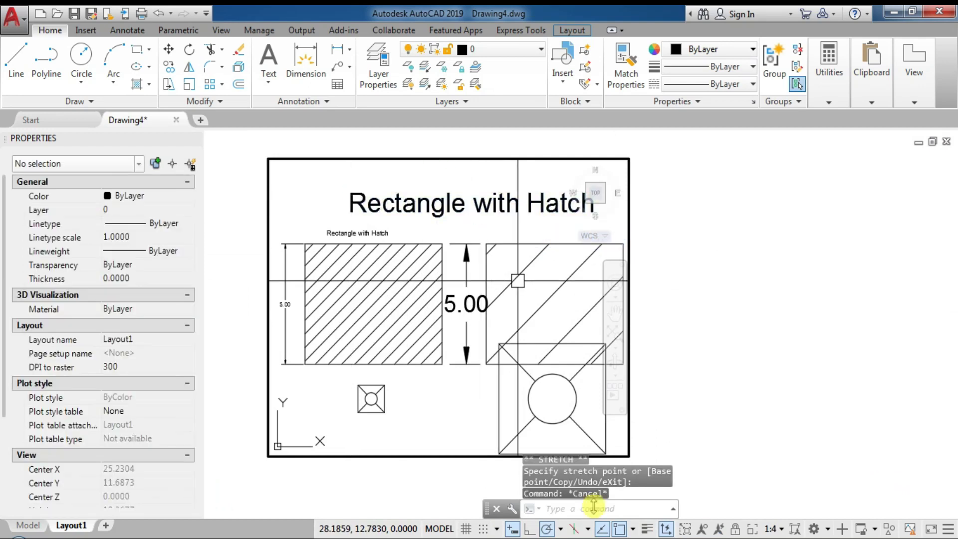
Move the 1:4 representation of the copied block about 1.03 units straight down, clear of the hatched rectangle
double_click(684, 397)
left_click(604, 404)
left_click(575, 404)
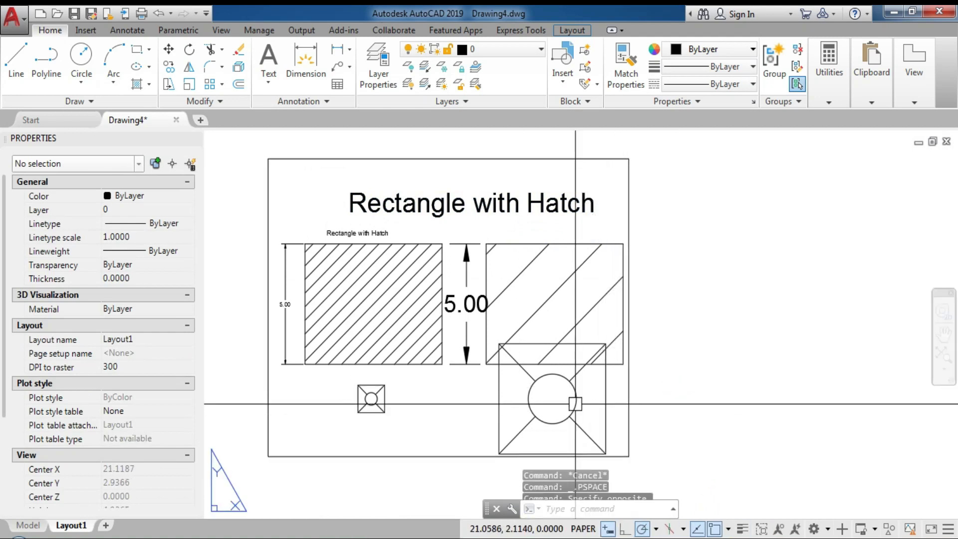
left_click(575, 403)
left_click(573, 400)
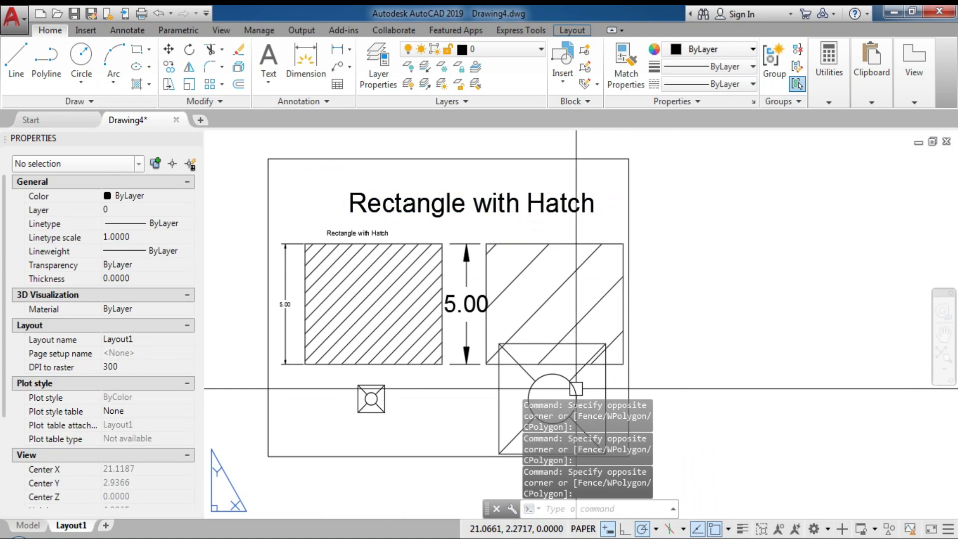
double_click(549, 391)
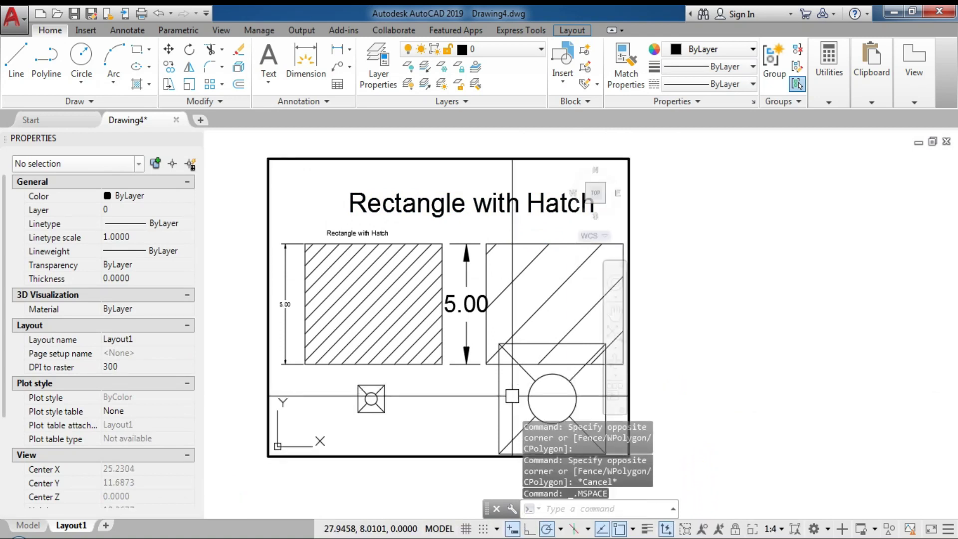
left_click(499, 399)
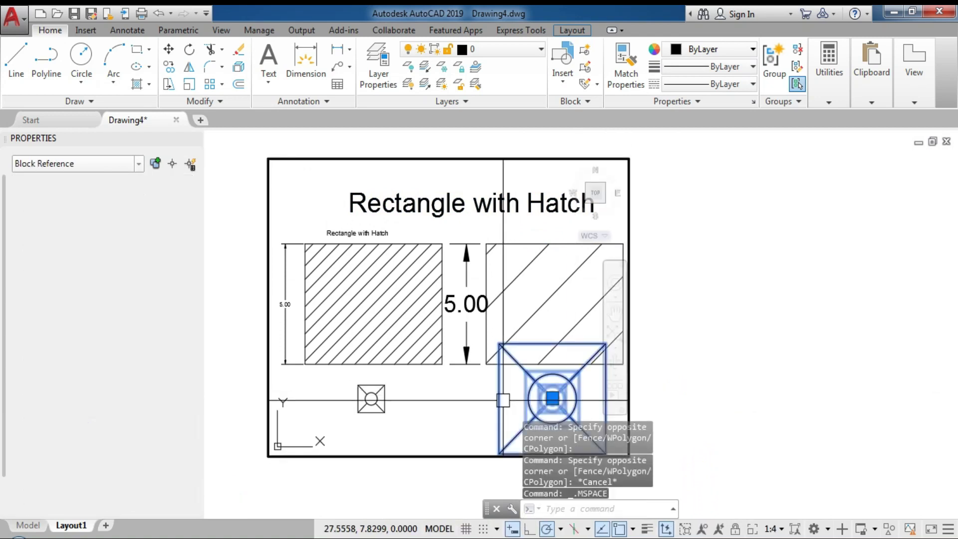
left_click(552, 398)
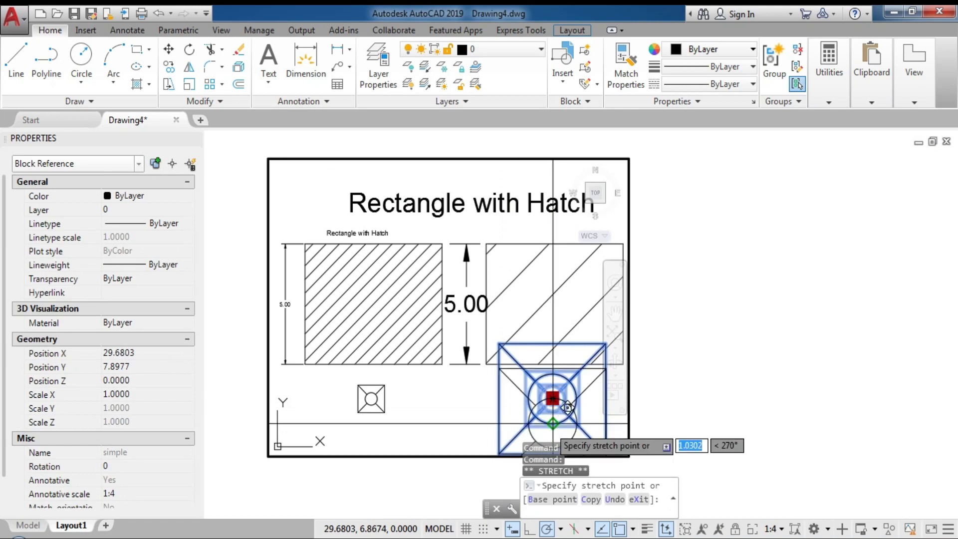
left_click(552, 423)
middle_click_drag(687, 431, 686, 331)
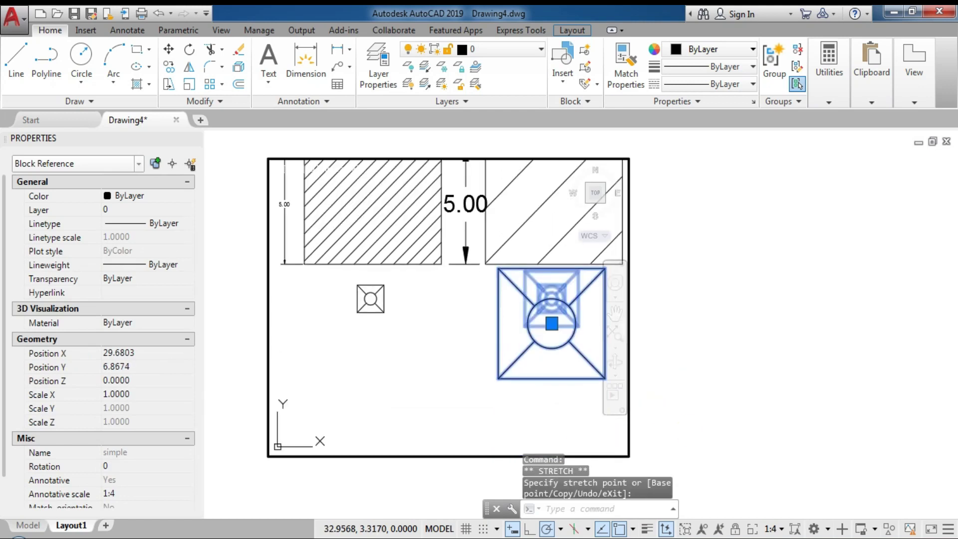
scroll(507, 369, "down", 2)
middle_click_drag(505, 338, 504, 349)
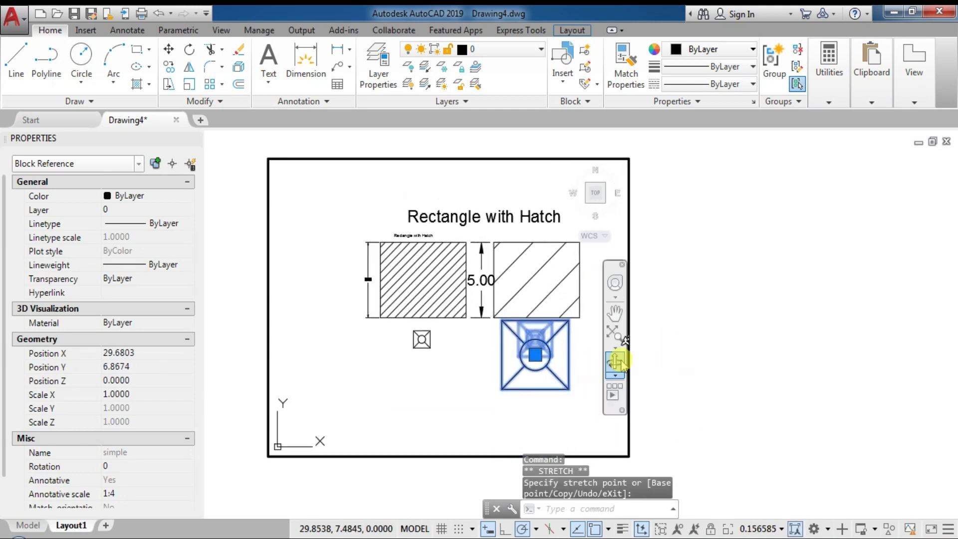
key("ctrl+z")
Return to paper space and stretch the viewport's lower edge downward to a height of about 3.47 so the enlarged block fits
double_click(638, 369)
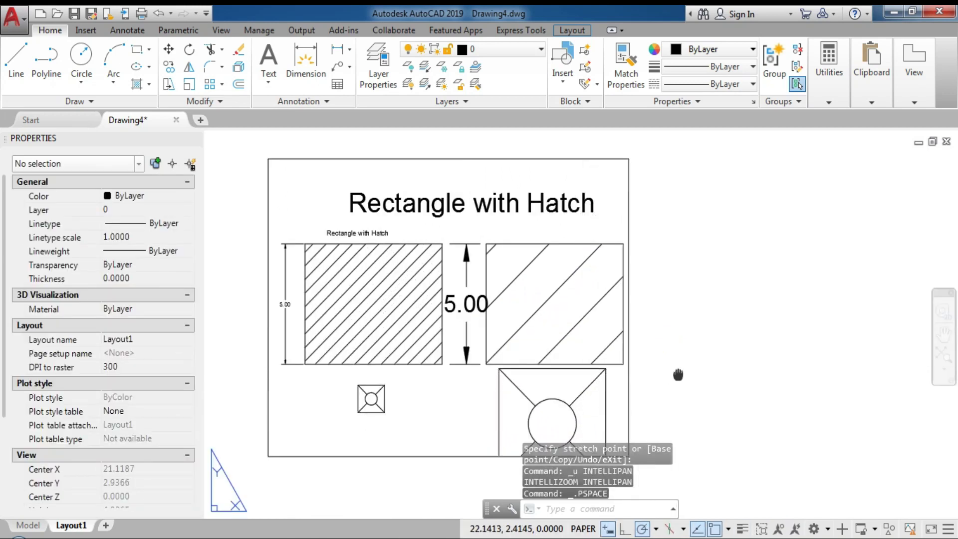
middle_click_drag(678, 375, 689, 290)
scroll(689, 291, "down", 2)
left_click(657, 349)
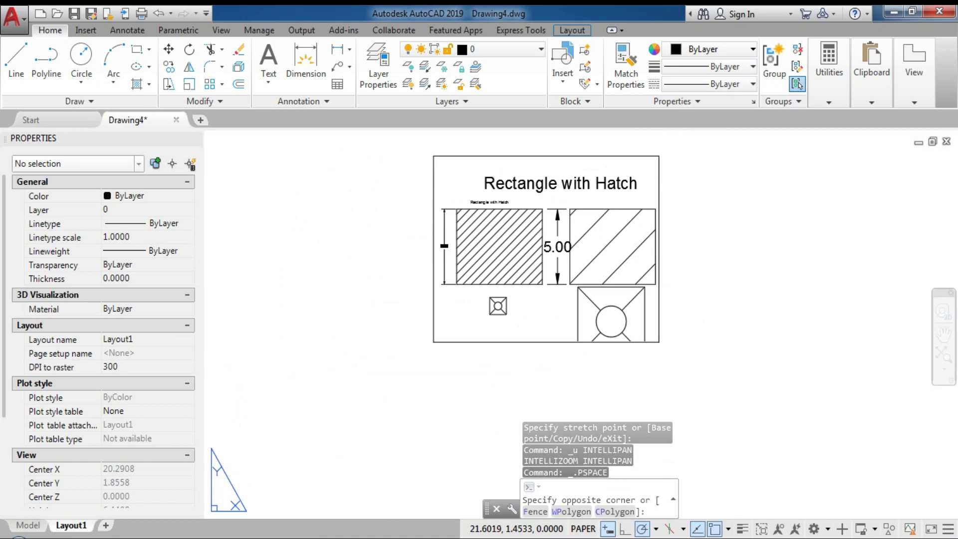
left_click(650, 332)
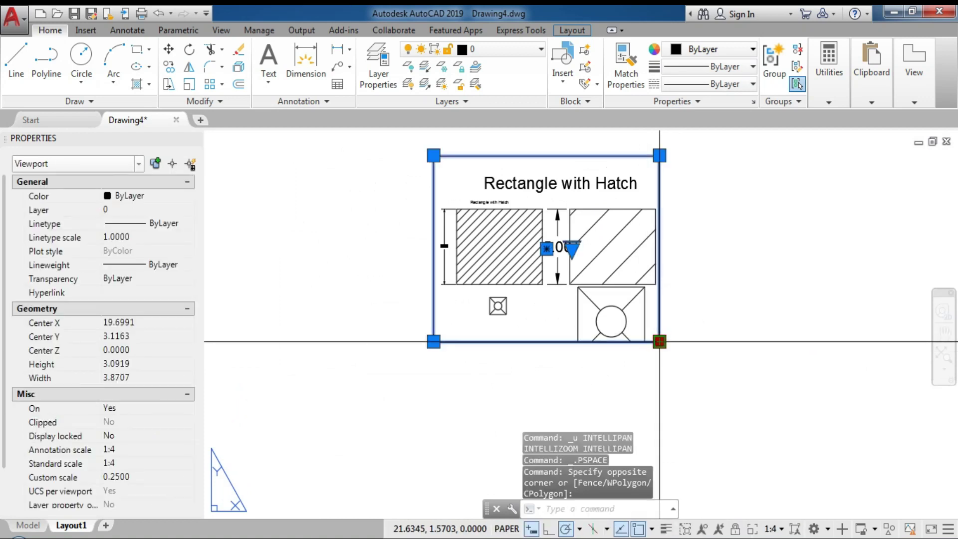
left_click(659, 342)
left_click(659, 364)
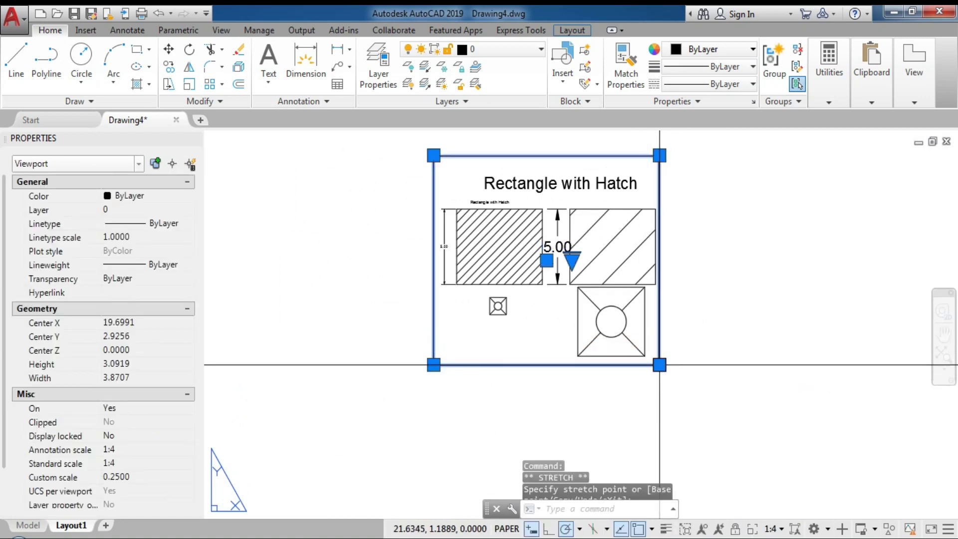
key("Escape")
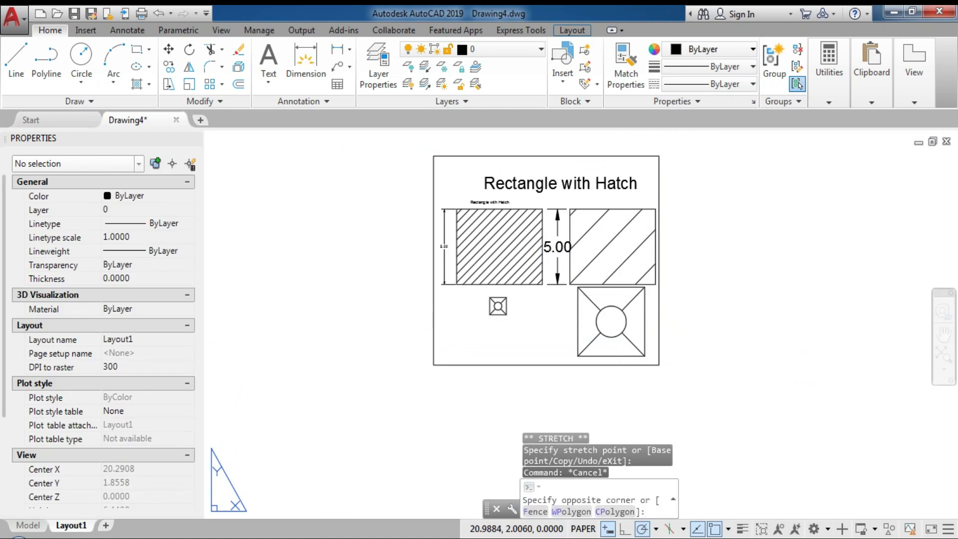
Examine the scale representations of the copied block inside the viewport and return to paper space
double_click(621, 312)
left_click(631, 302)
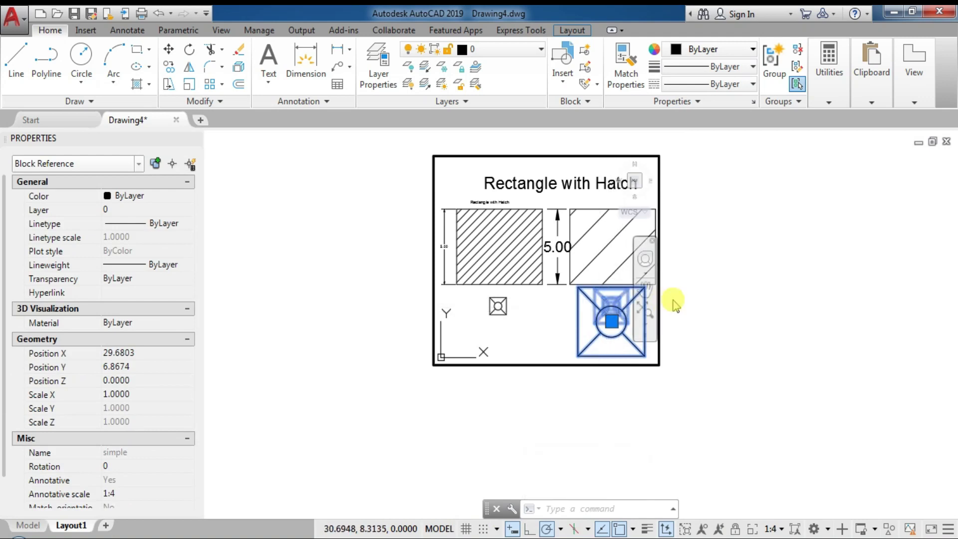
key("Escape")
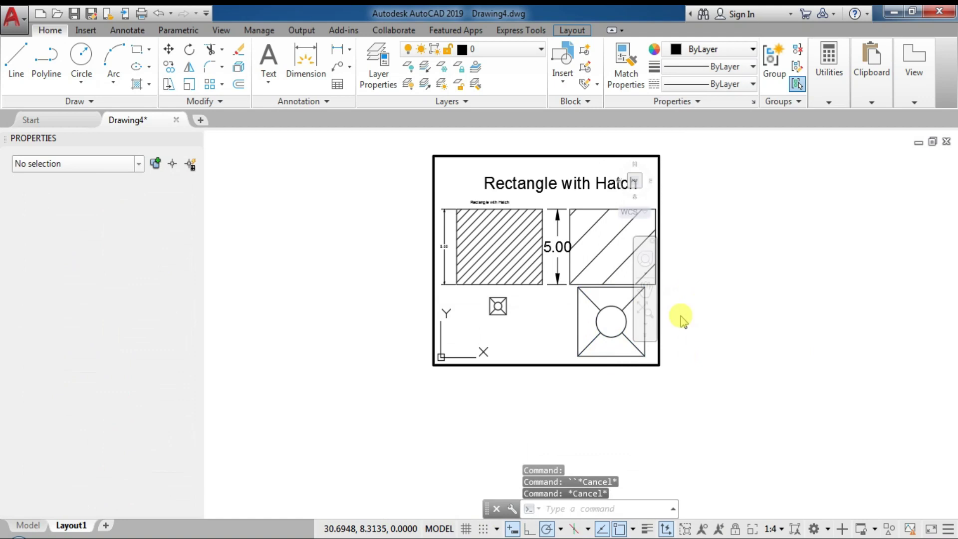
double_click(683, 319)
Set the viewport scale to 1:2 and finally to 1:1, comparing the annotative copies with the originals
left_click(659, 364)
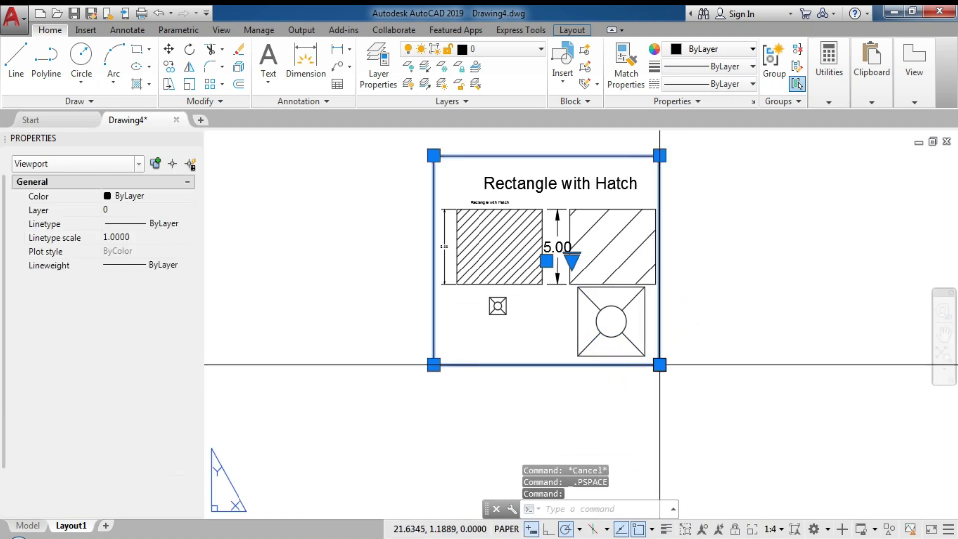
left_click(572, 260)
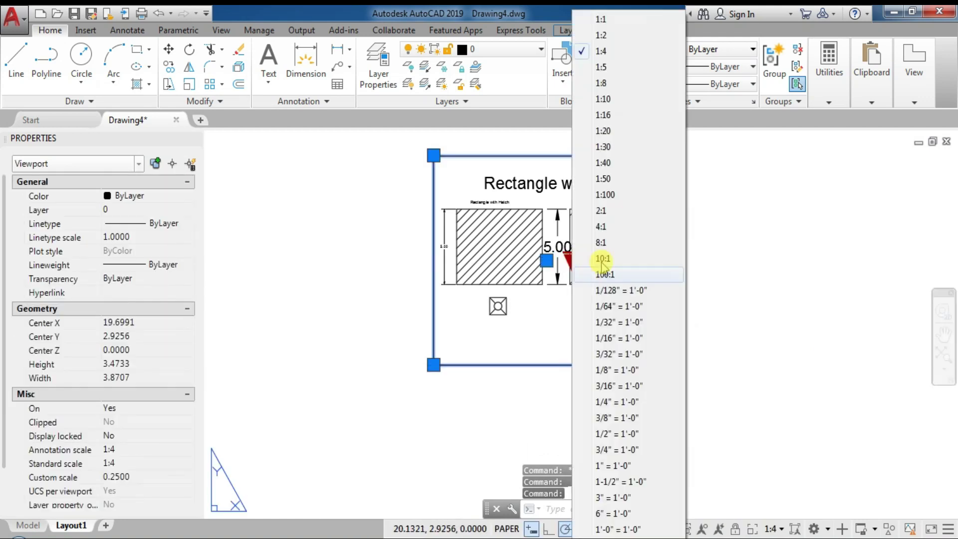
left_click(602, 36)
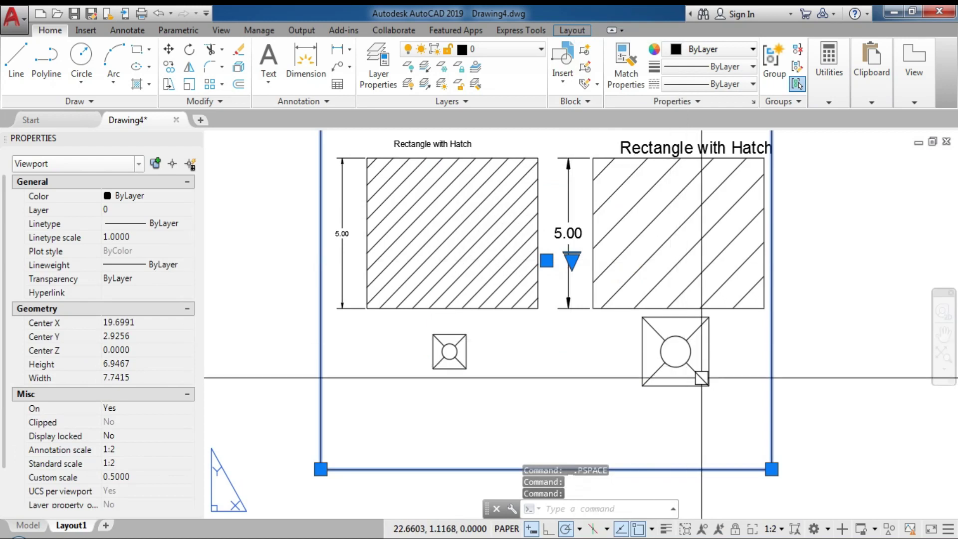
scroll(598, 384, "down", 2)
left_click(581, 306)
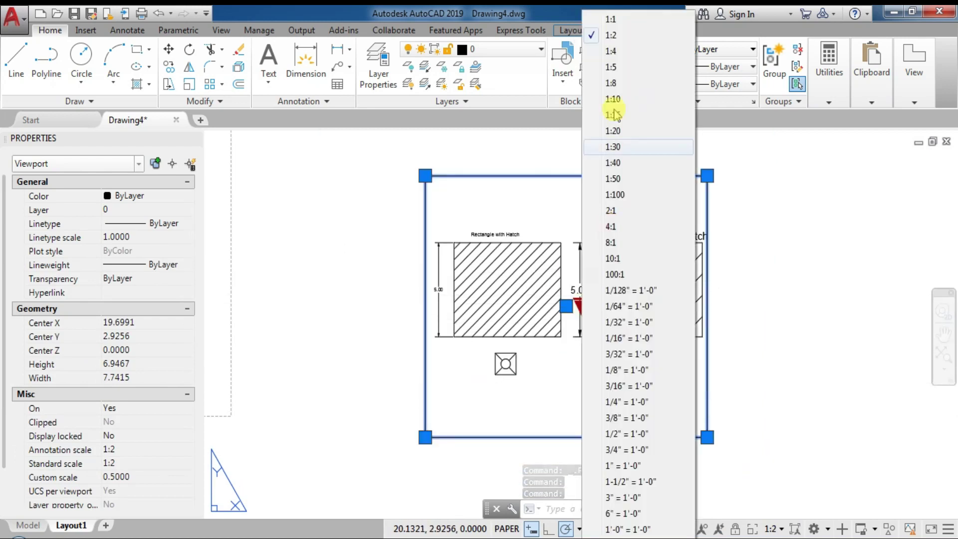
left_click(610, 19)
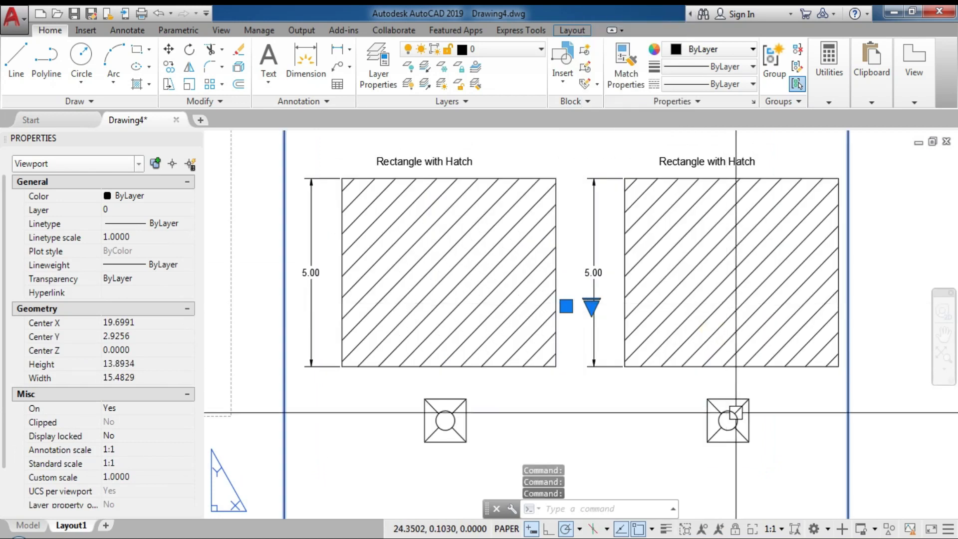
Inside the viewport, move only the 1:1 representation of the copied block about 4.40 units straight left and return to paper space
scroll(647, 288, "down", 2)
double_click(710, 387)
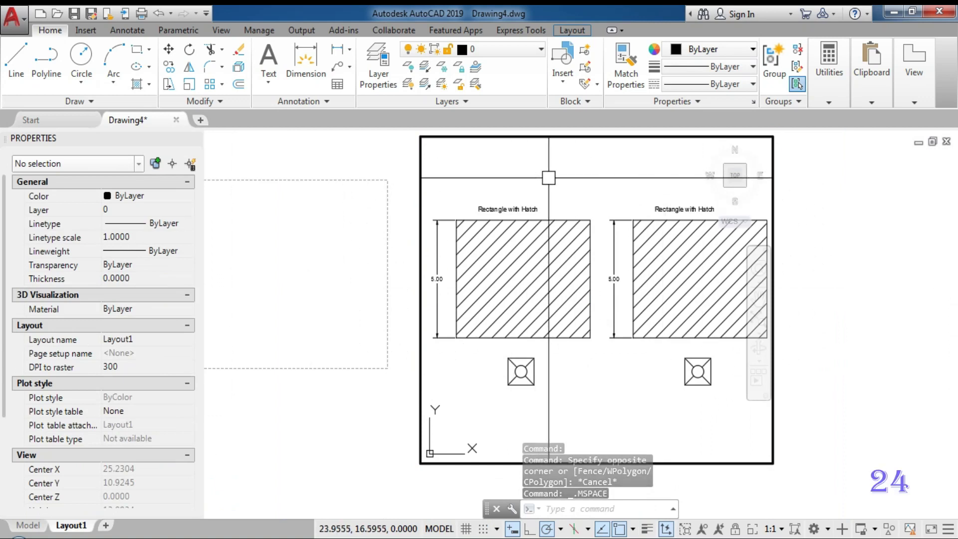
left_click(686, 375)
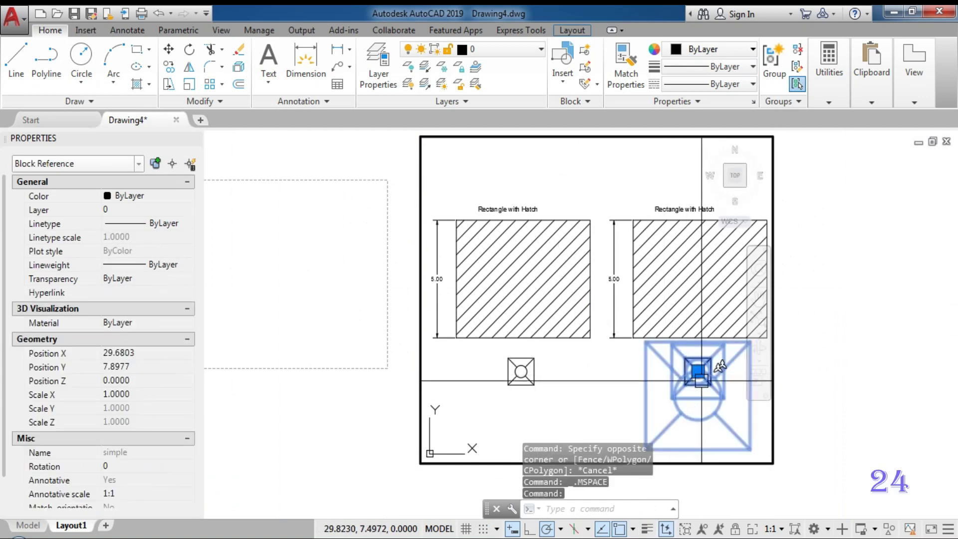
left_click(698, 371)
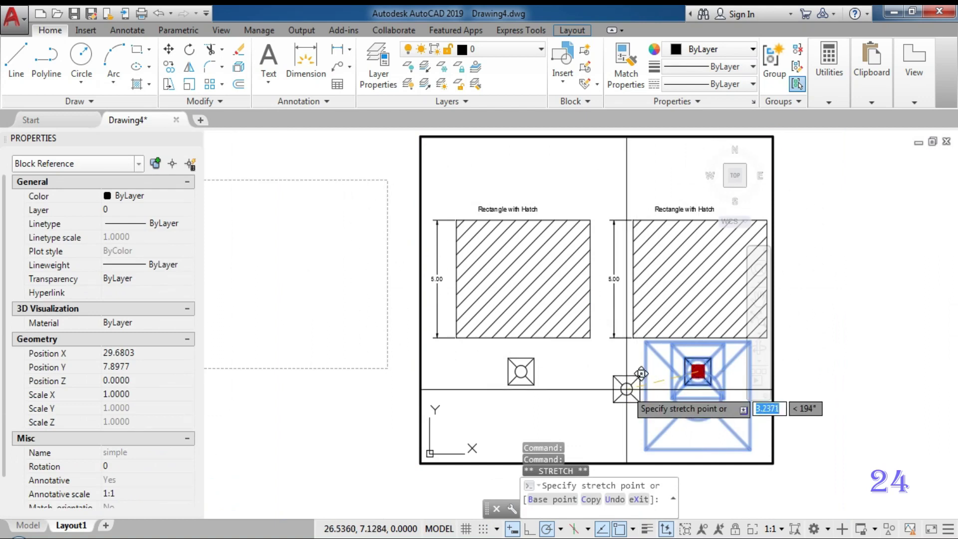
left_click(597, 371)
key("Escape")
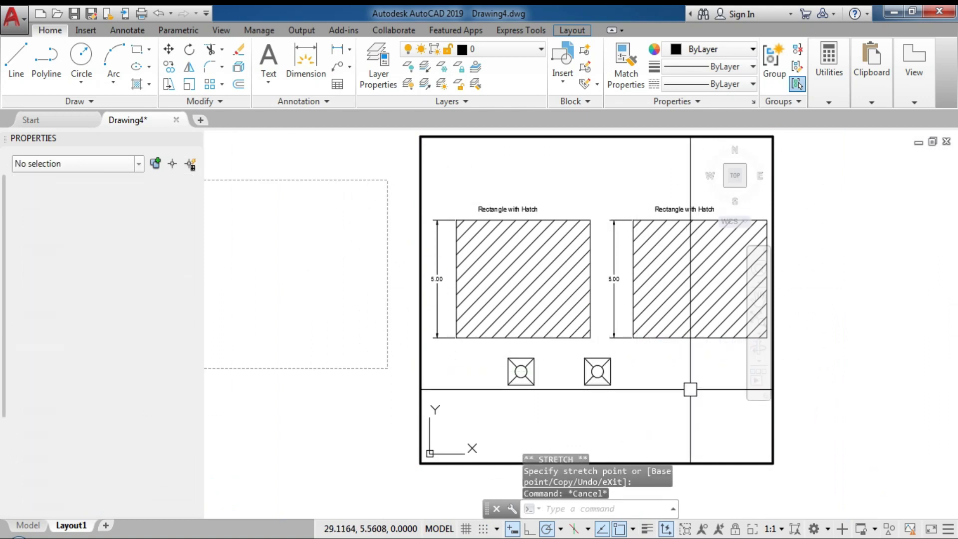
key("Escape")
double_click(898, 419)
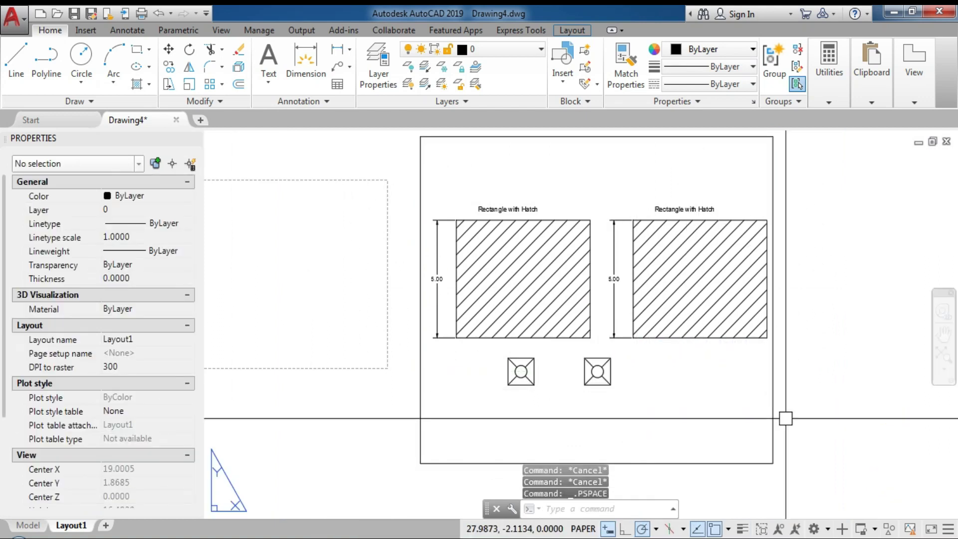
Set the viewport scale to 1:2 and finally to 1:4, comparing the copied block's placement at each scale
left_click(778, 421)
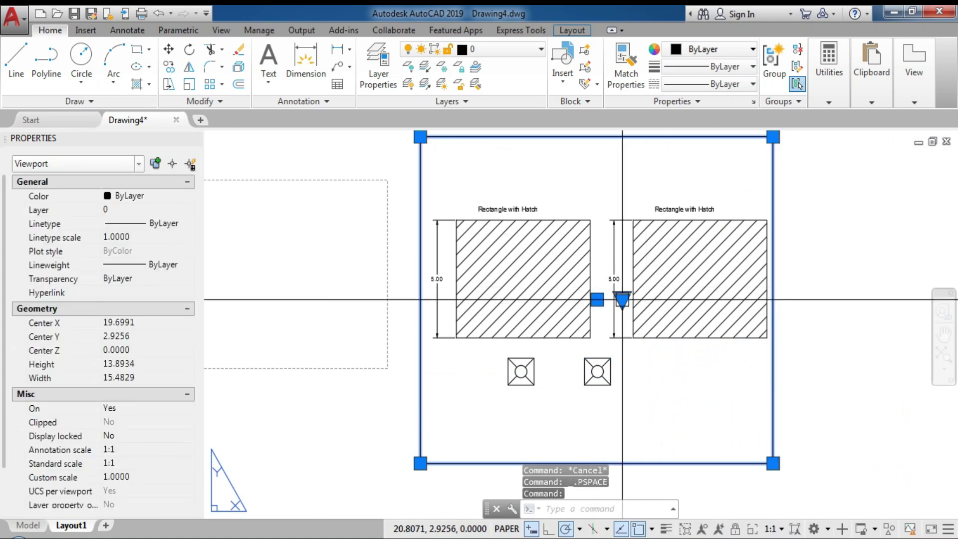
left_click(621, 299)
left_click(651, 50)
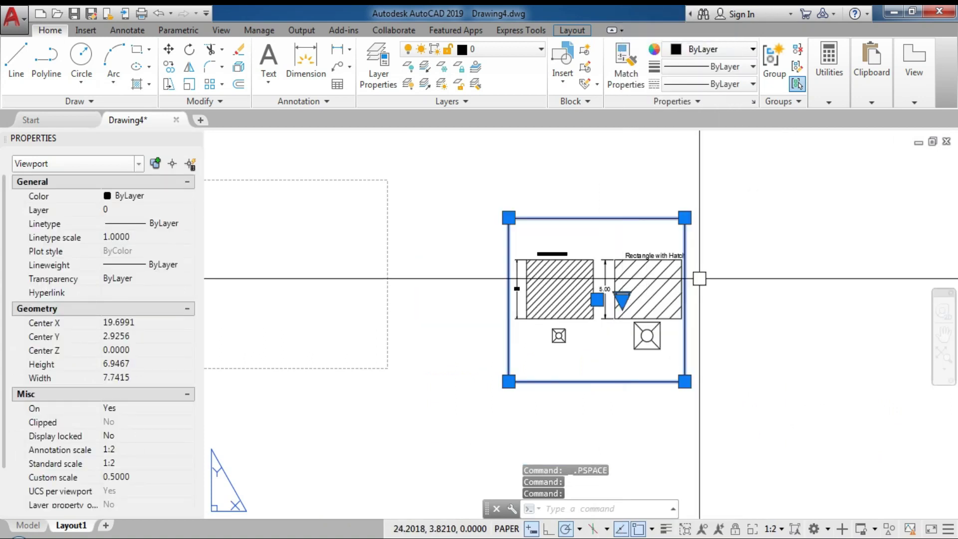
key("Escape")
scroll(654, 326, "up", 2)
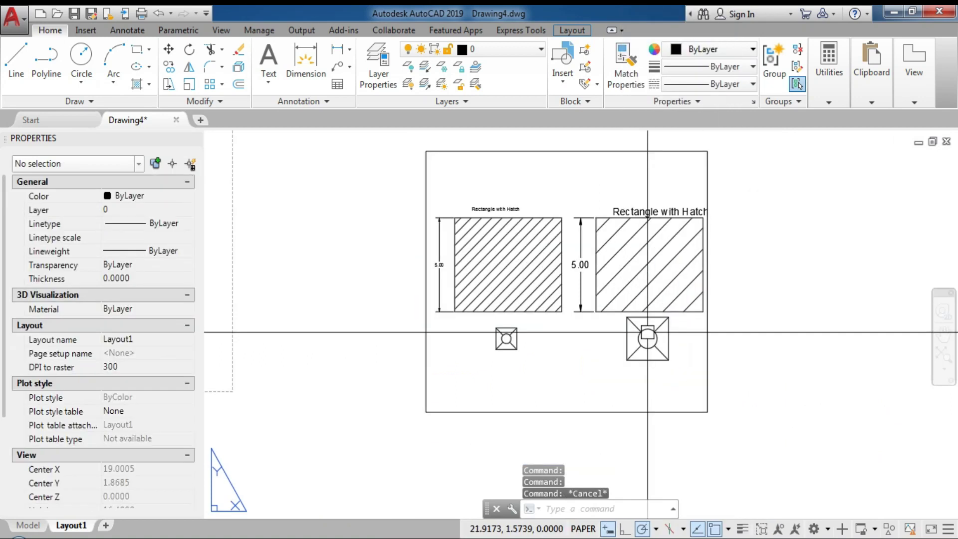
left_click(707, 382)
left_click(592, 283)
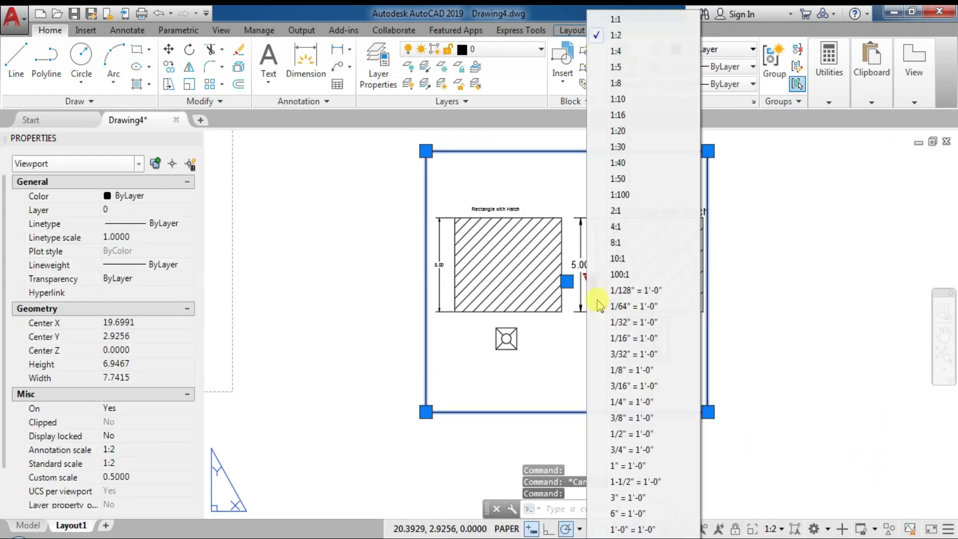
left_click(616, 51)
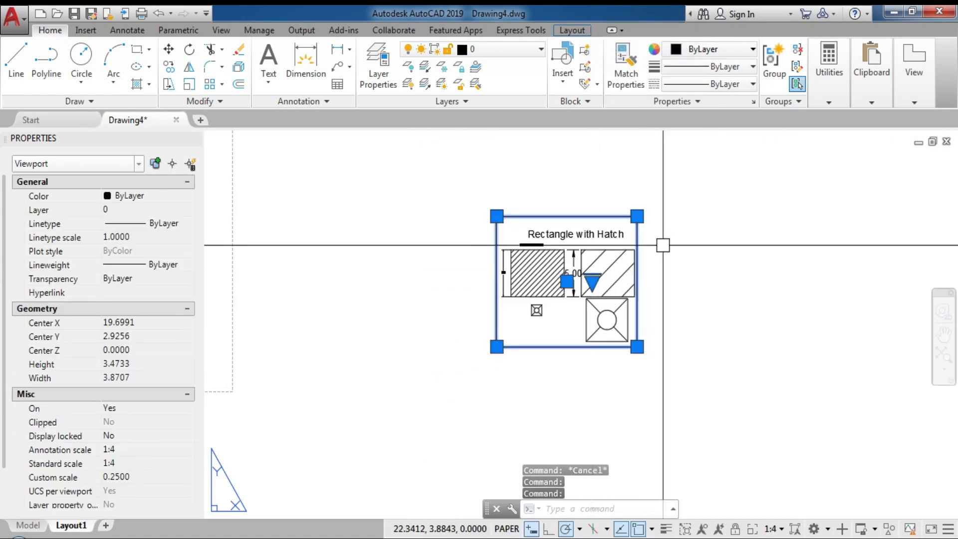
key("Escape")
scroll(652, 327, "up", 4)
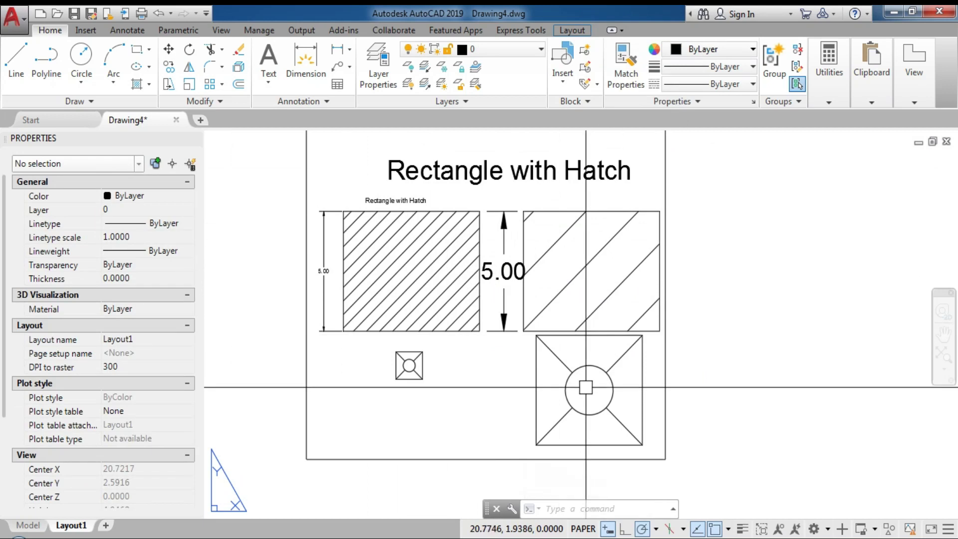
left_click(556, 174)
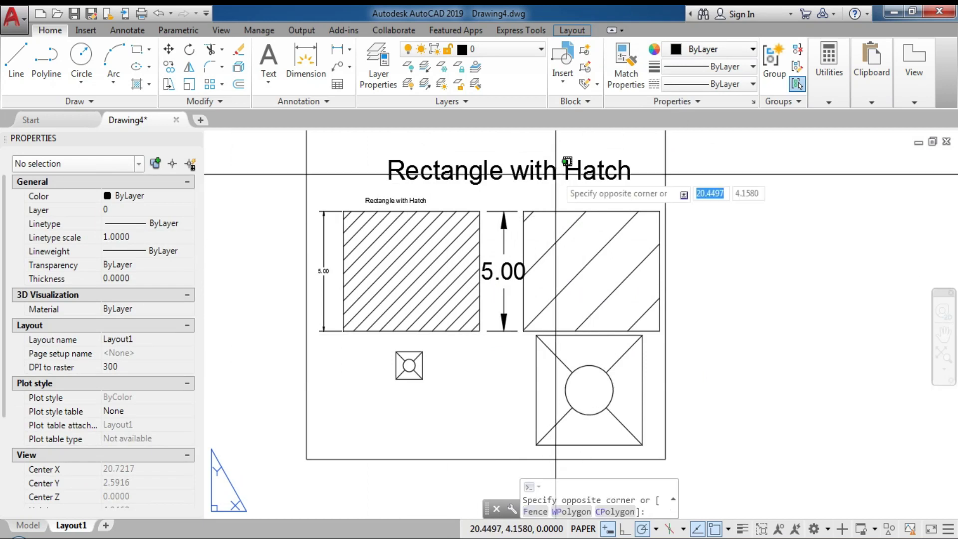
left_click(498, 175)
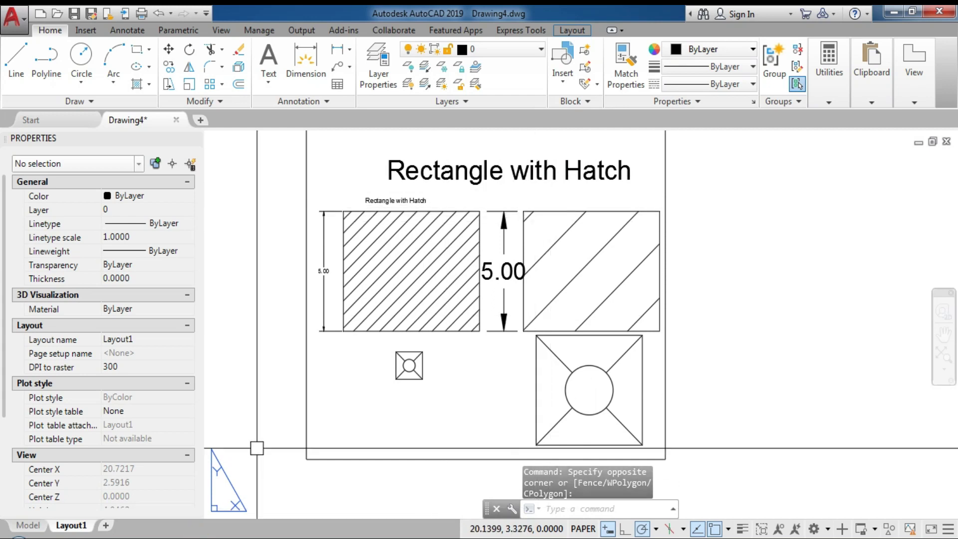
In model space, move the 1:1 representation of the copied block about 4.40 units straight right, centred under the copied hatched rectangle
left_click(28, 525)
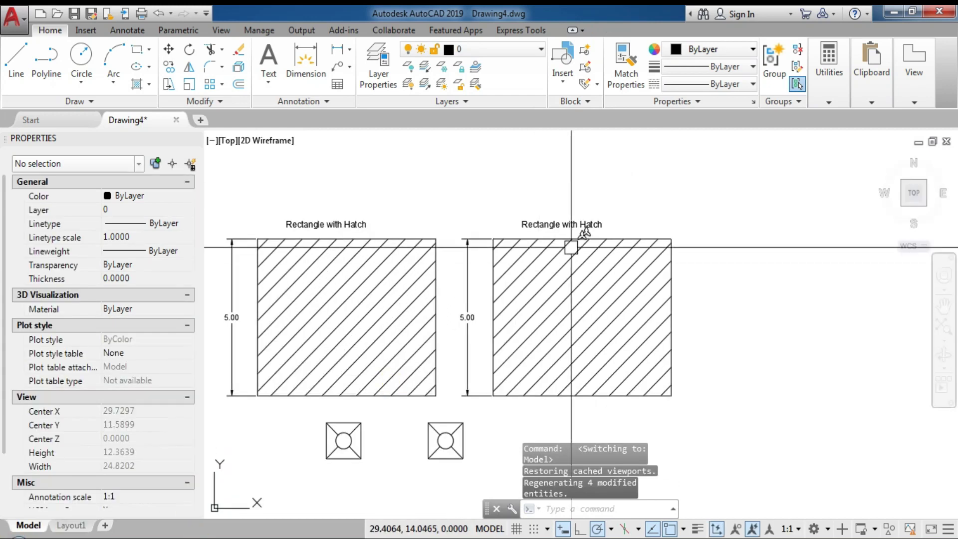
middle_click_drag(741, 354, 725, 278)
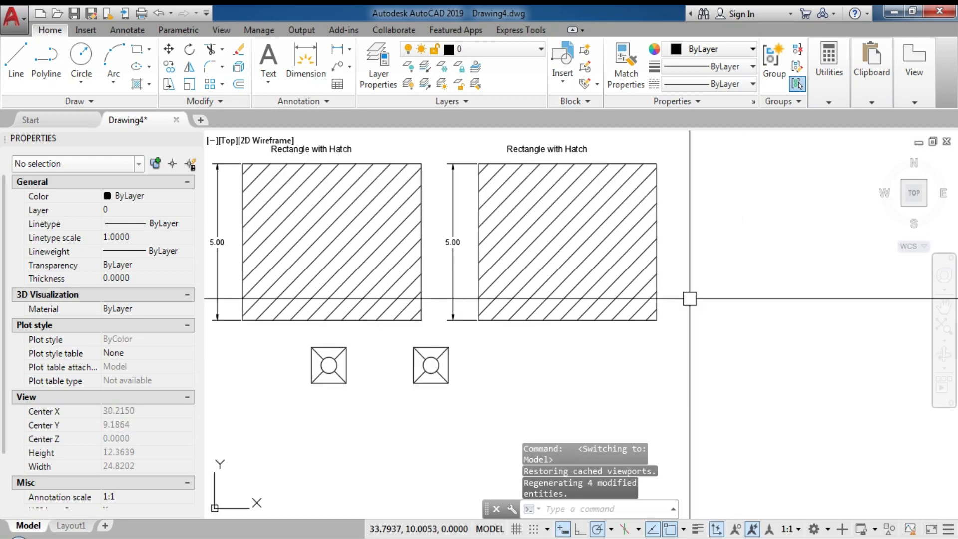
left_click(429, 365)
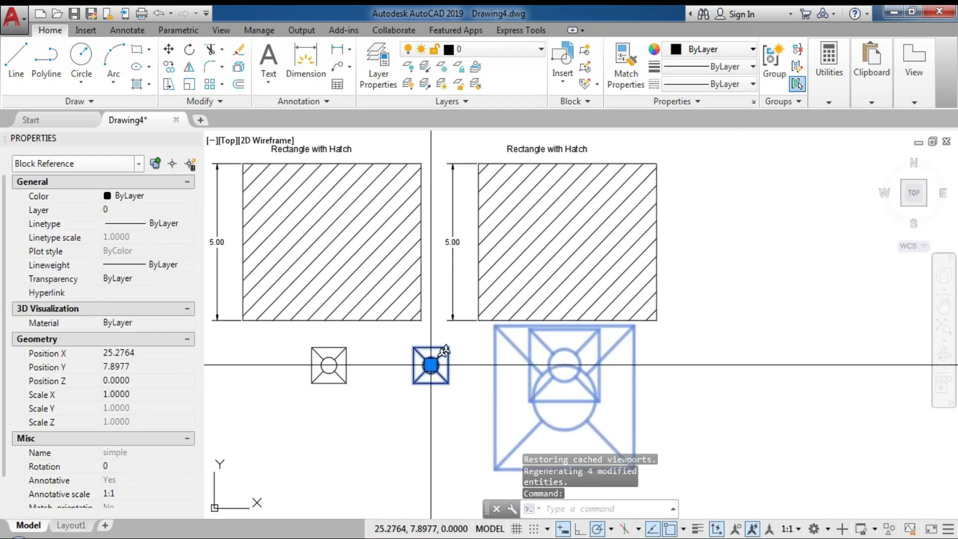
left_click(430, 364)
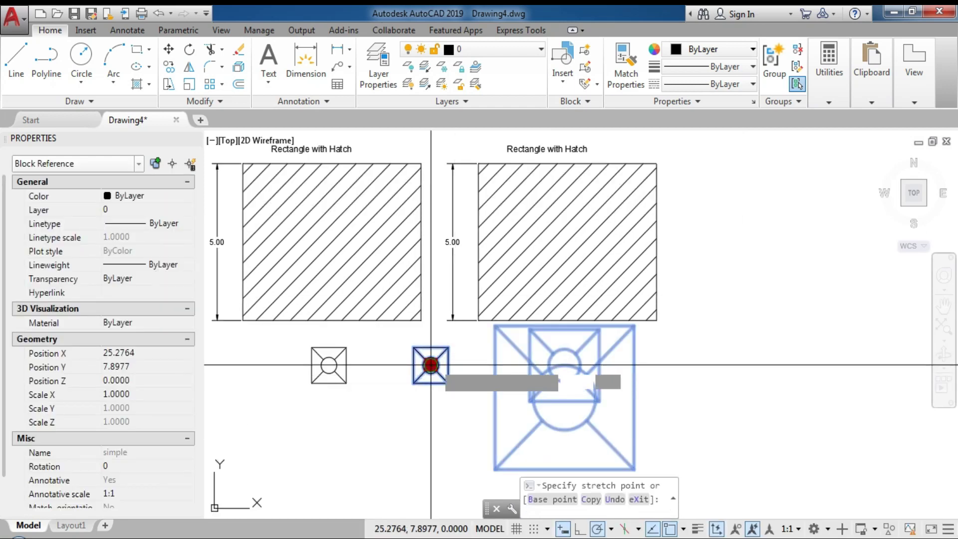
left_click(565, 364)
key("Escape")
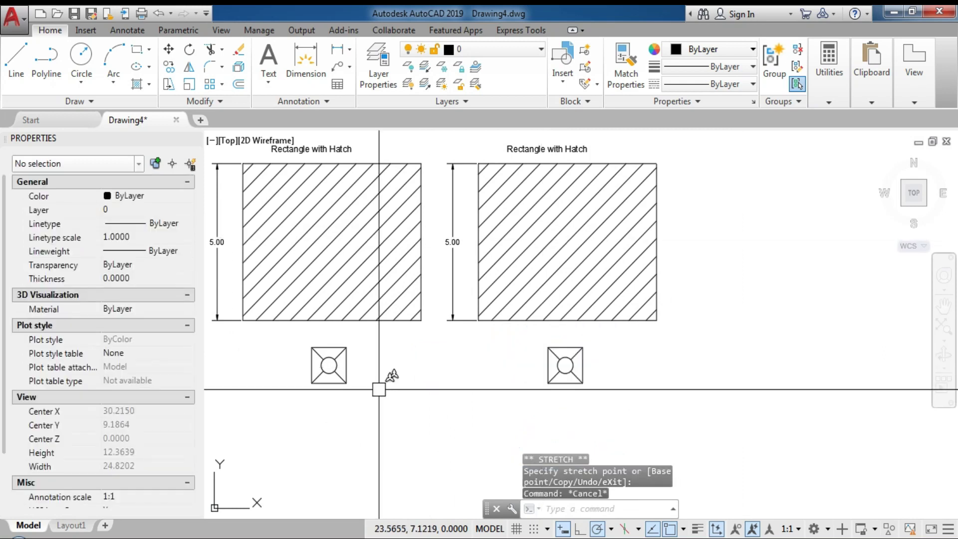